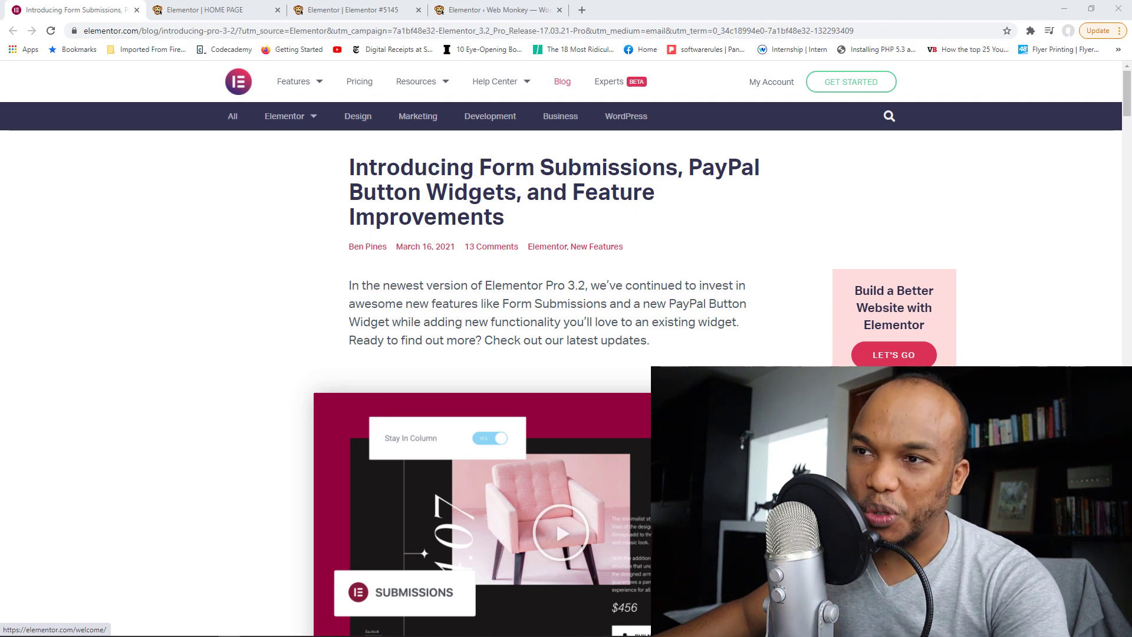
In the home page editor, add a PayPal Button widget to the empty area beneath the blog posts
left_click(220, 8)
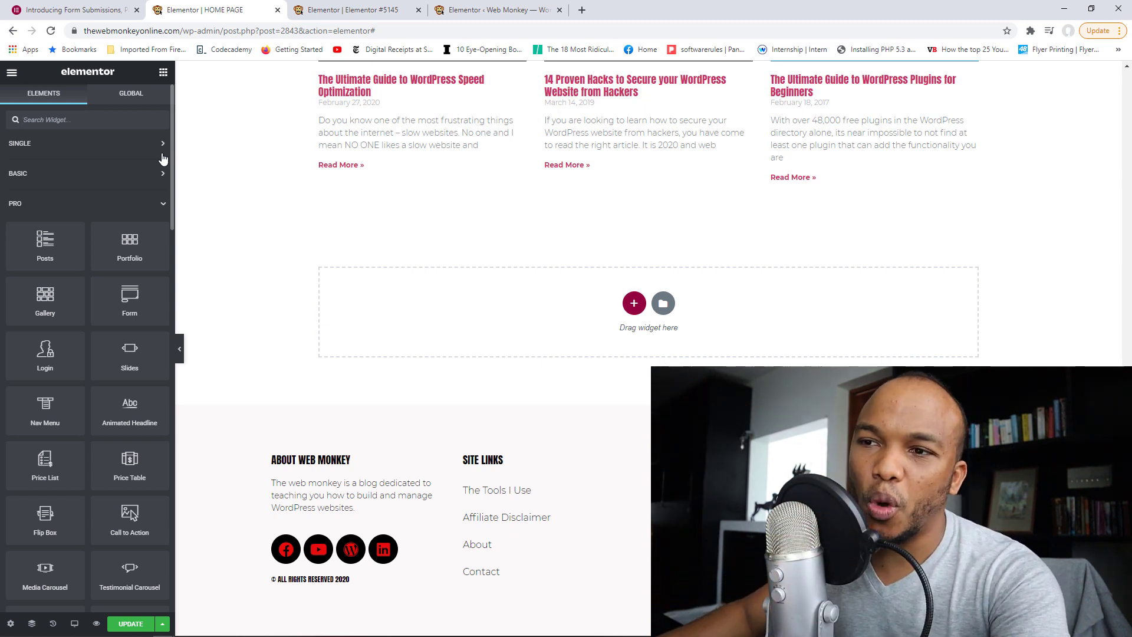
scroll(169, 152, "down", 9)
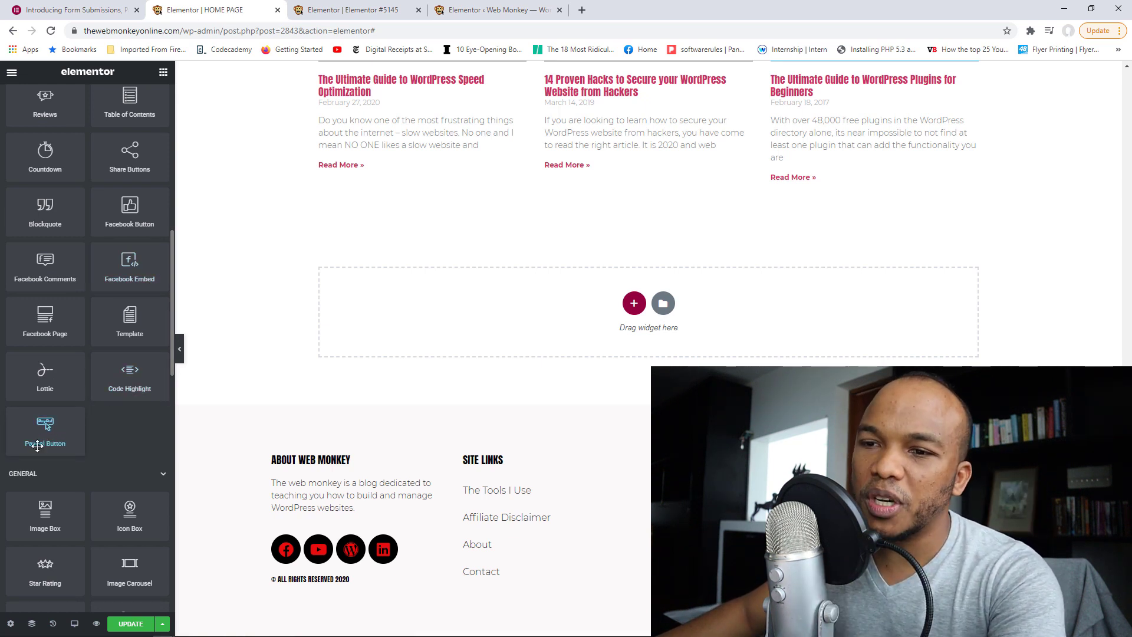
left_click_drag(45, 433, 543, 316)
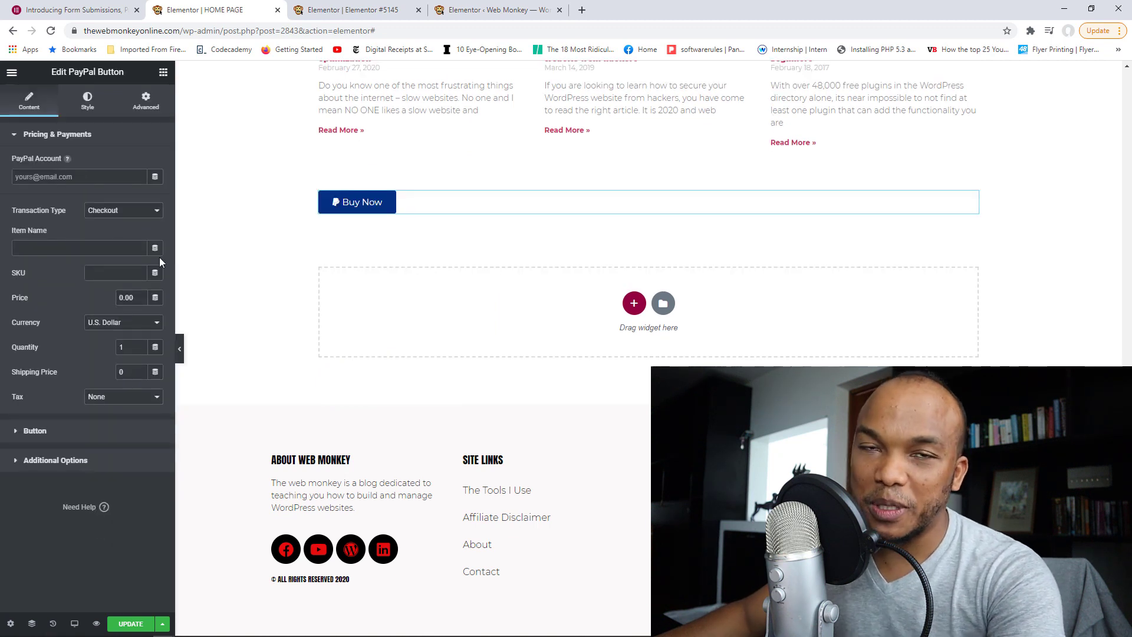
Review the PayPal button's transaction types and button settings, keeping Checkout, and turn on its Sandbox option
left_click(138, 217)
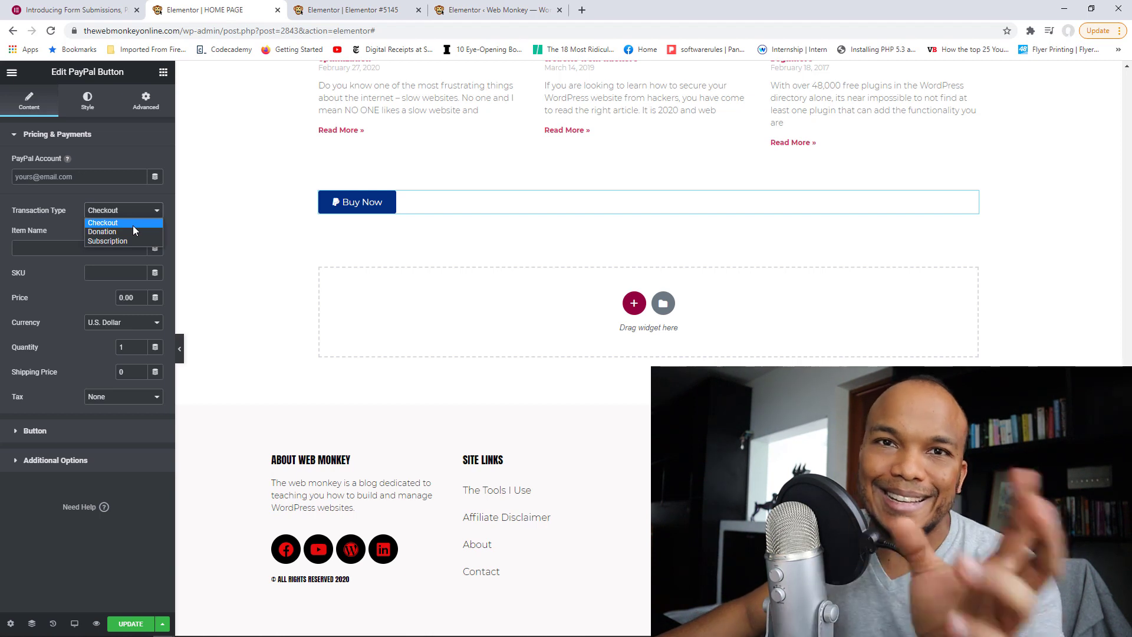
left_click(133, 223)
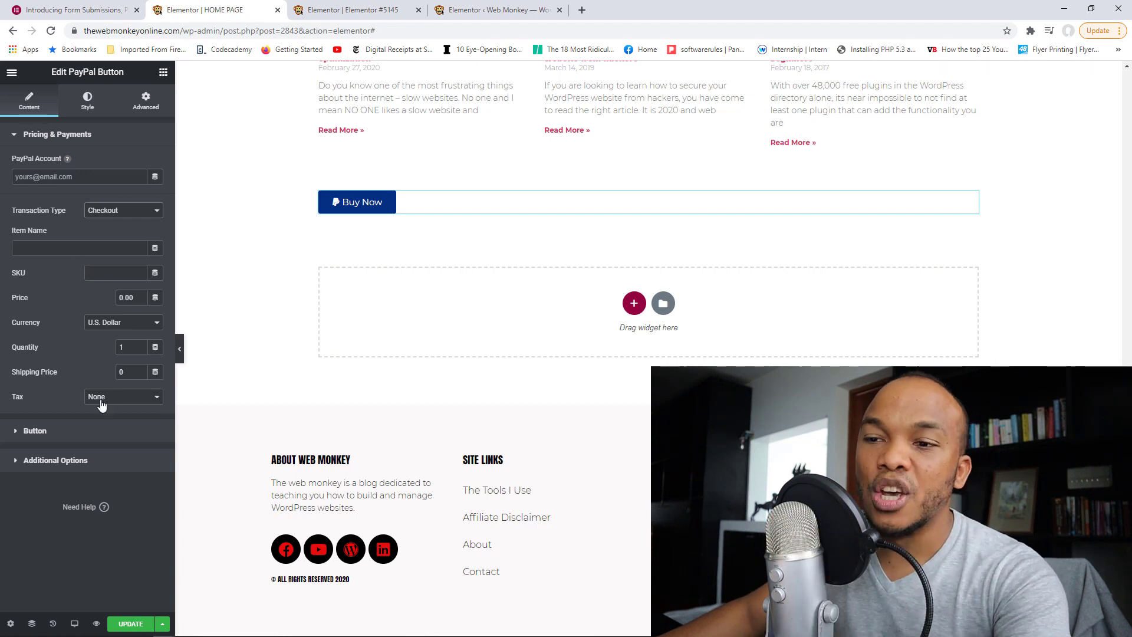
left_click(86, 433)
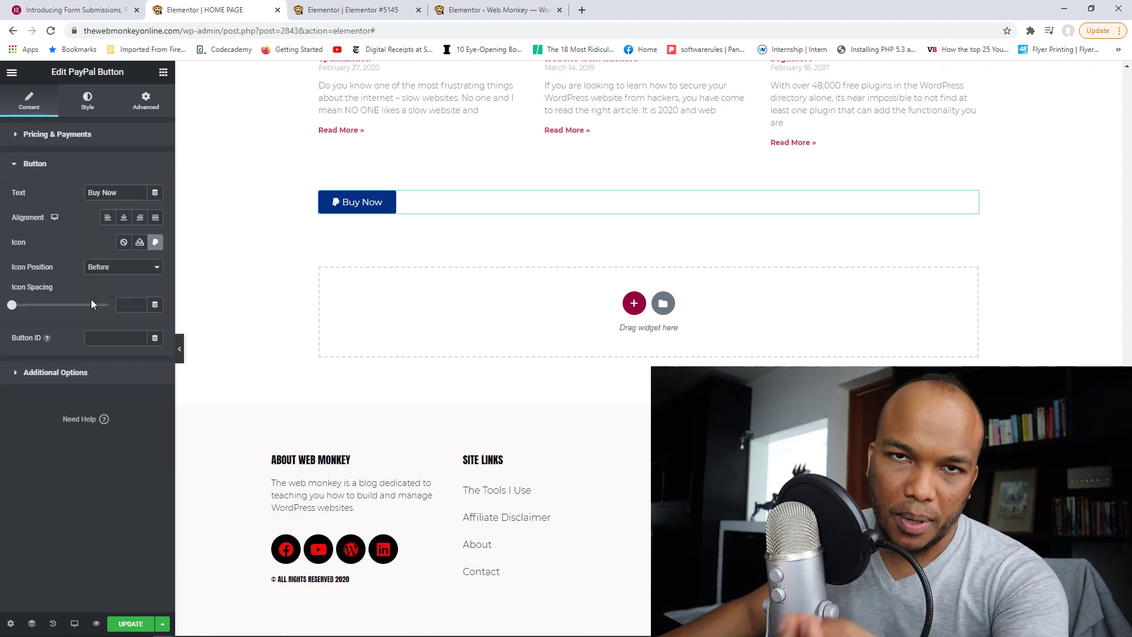
left_click(85, 374)
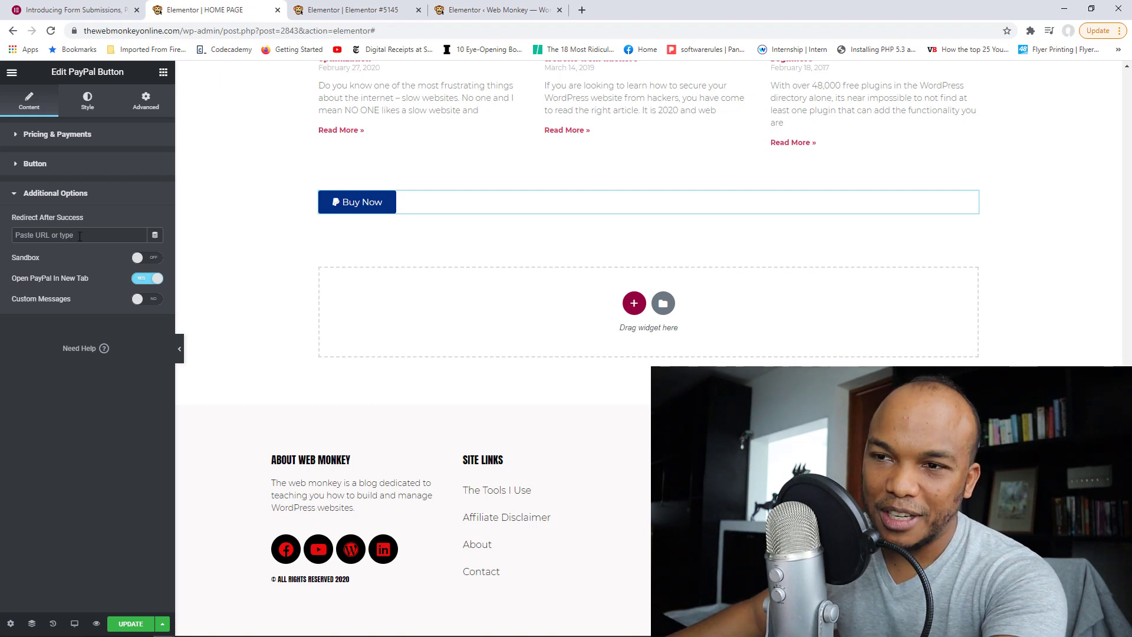
left_click(149, 261)
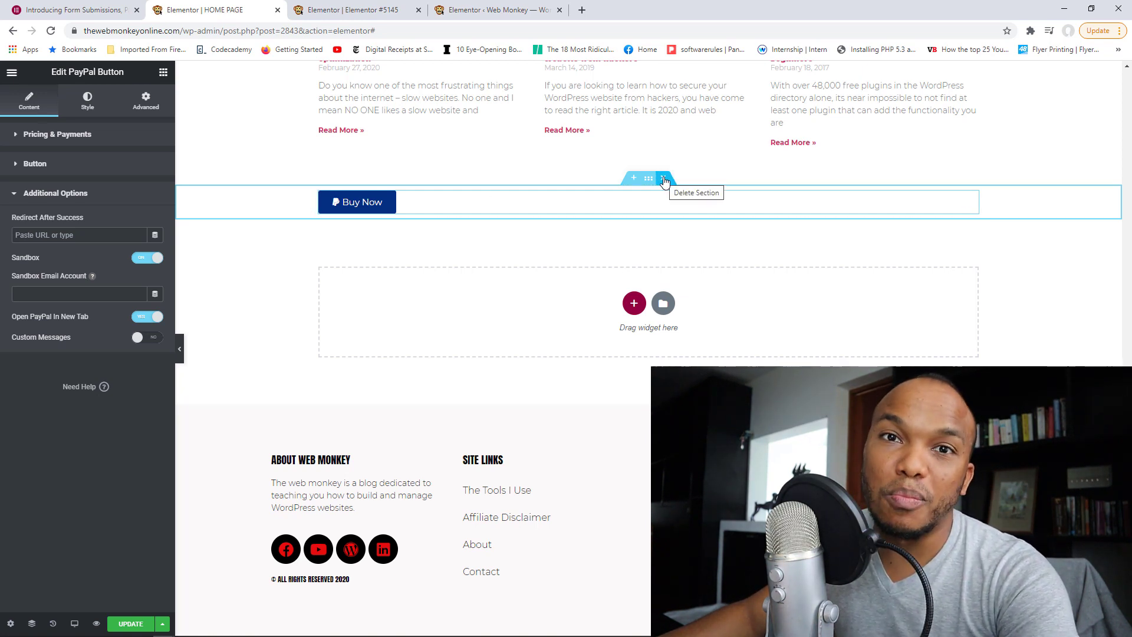
Open Elementor's Submissions list in the WordPress admin to check for collected form entries
left_click(471, 6)
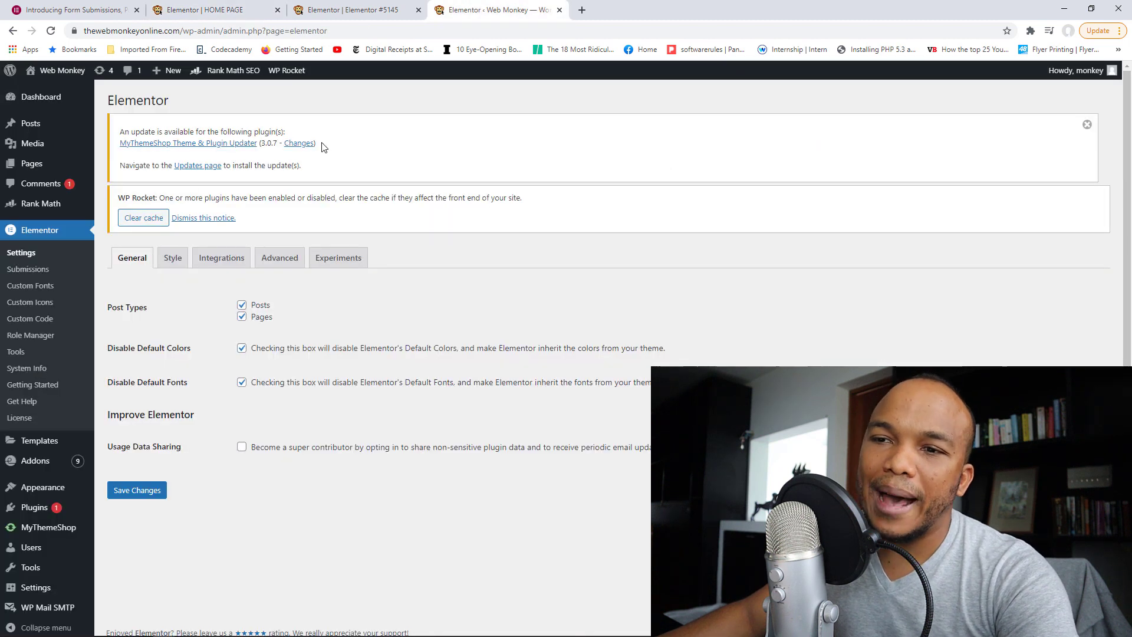
left_click(38, 272)
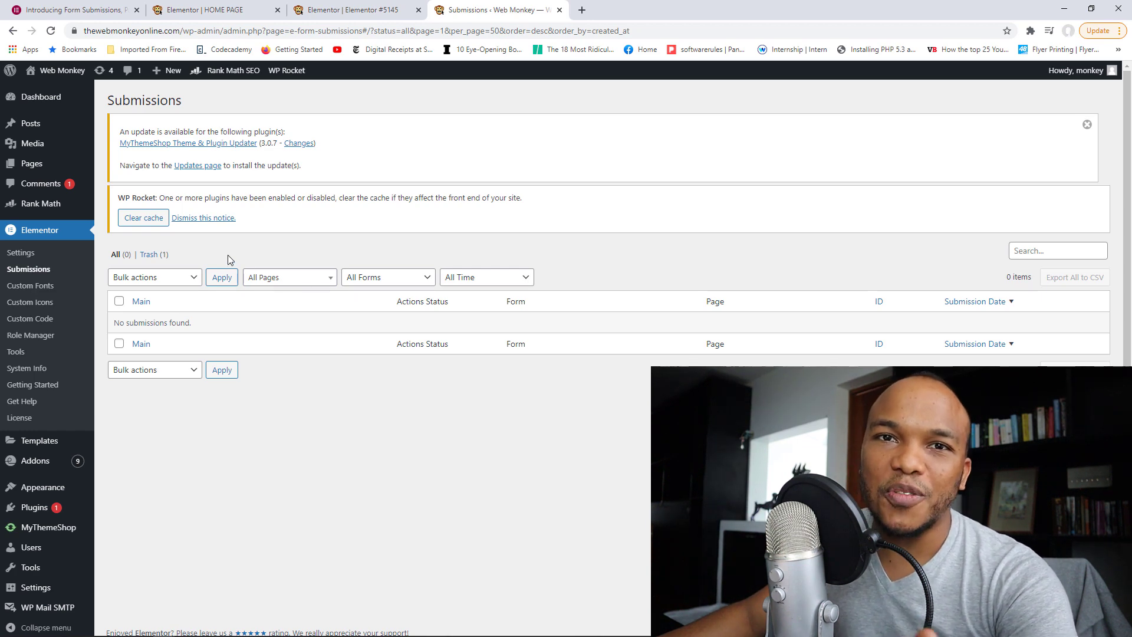
Delete the section containing the PayPal button from the home page
left_click(342, 10)
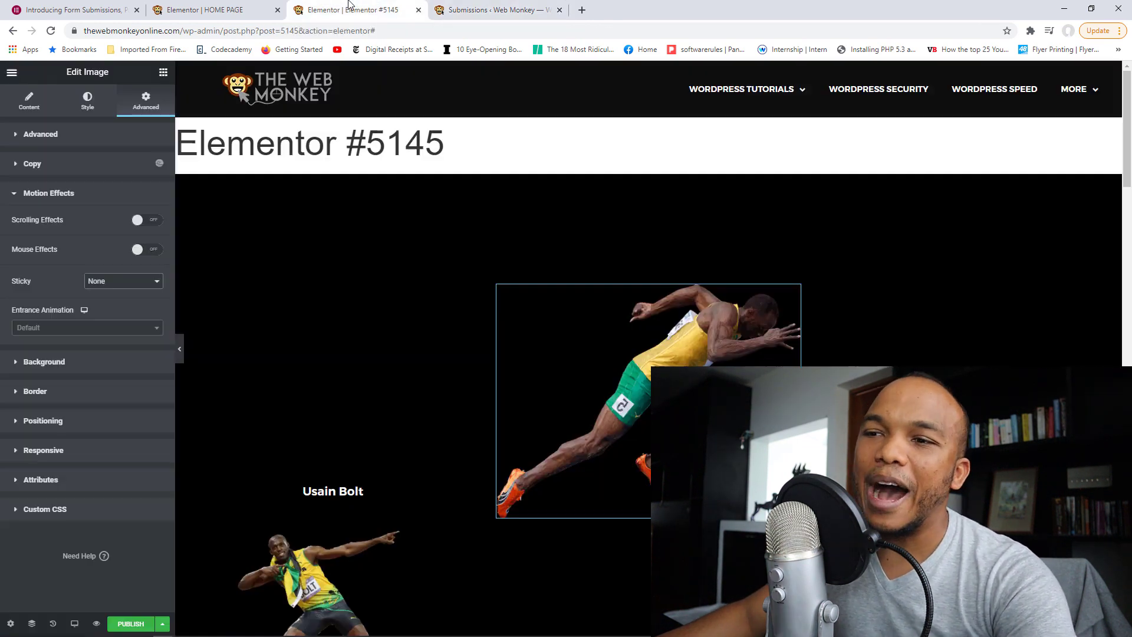
left_click(262, 5)
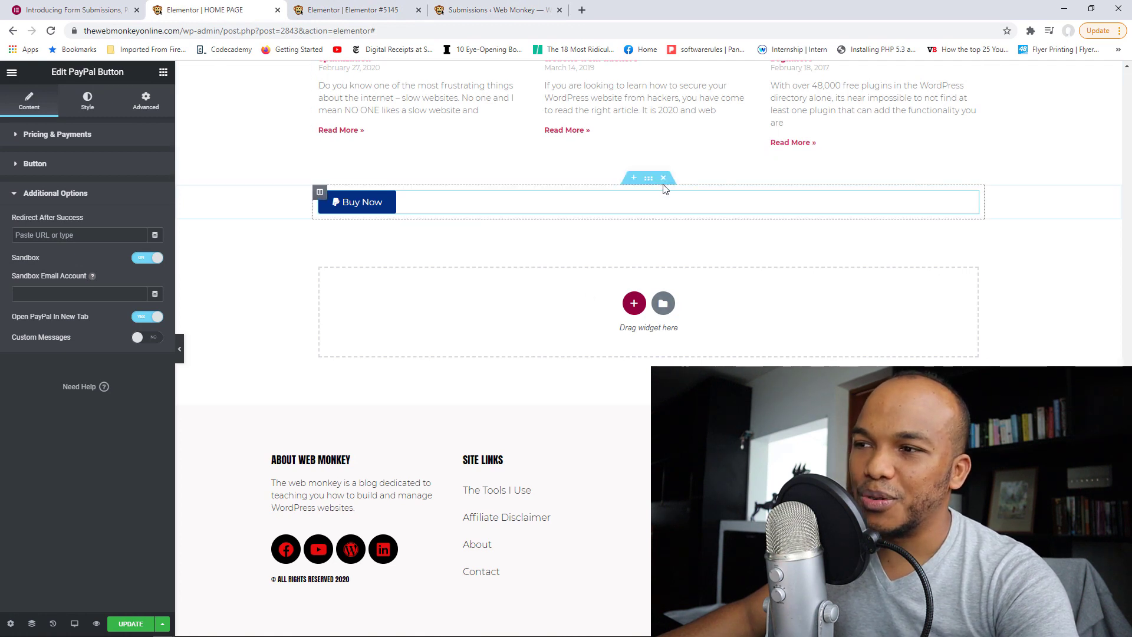
left_click(663, 178)
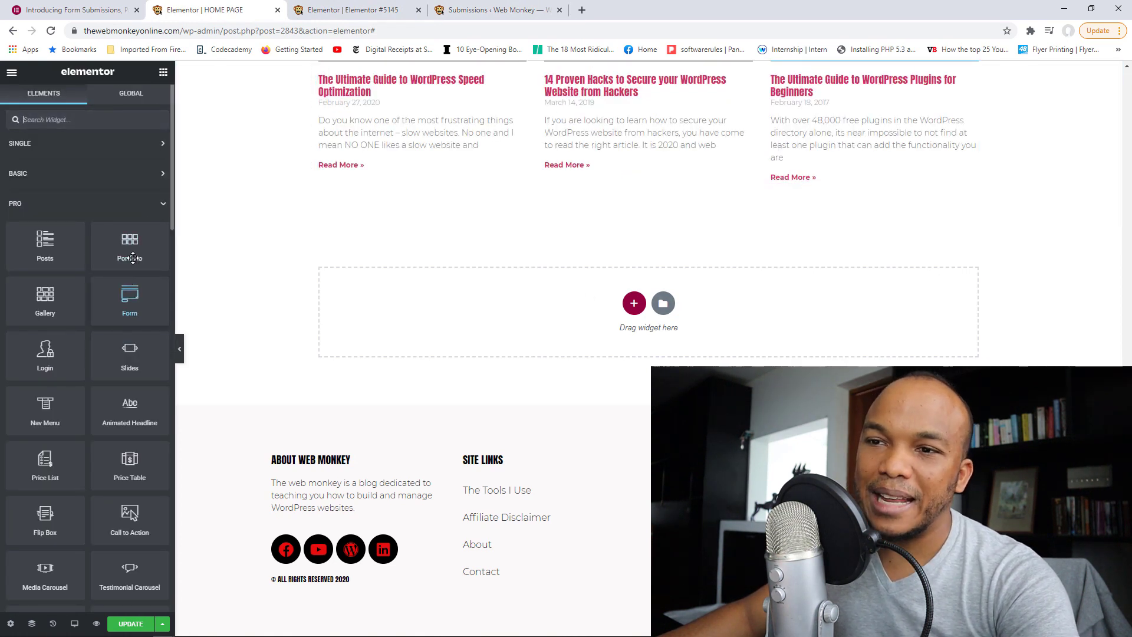
Add a Form widget beneath the home page's blog posts and show its Actions After Submit settings
left_click_drag(129, 299, 501, 302)
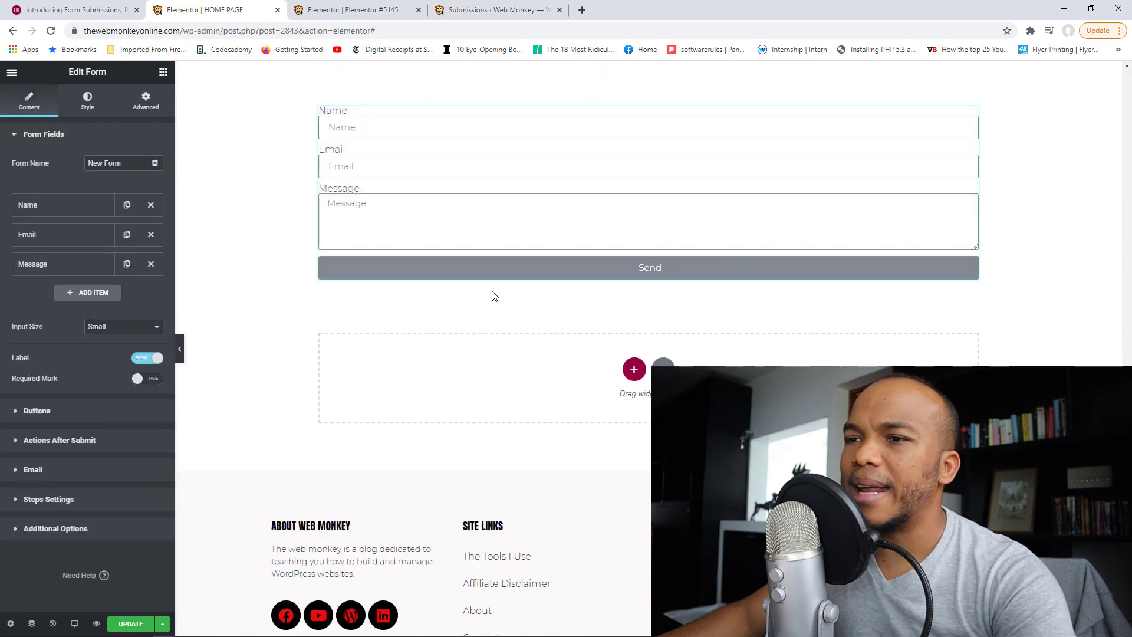
left_click(83, 442)
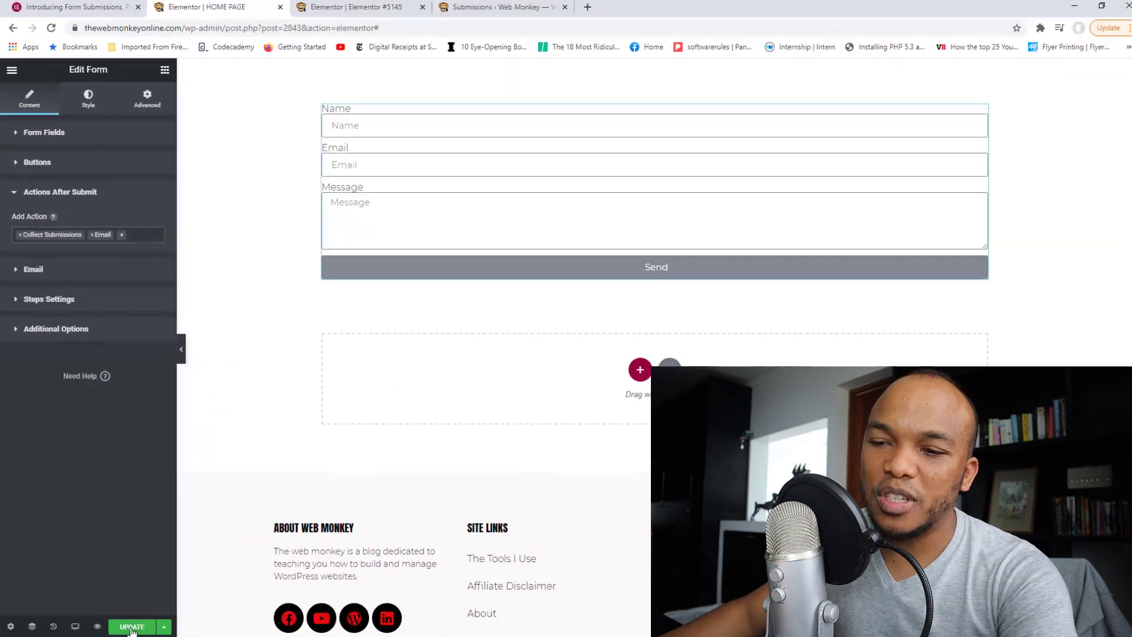
Update the home page, switch to the Brave window with the live site and reload it
left_click(131, 629)
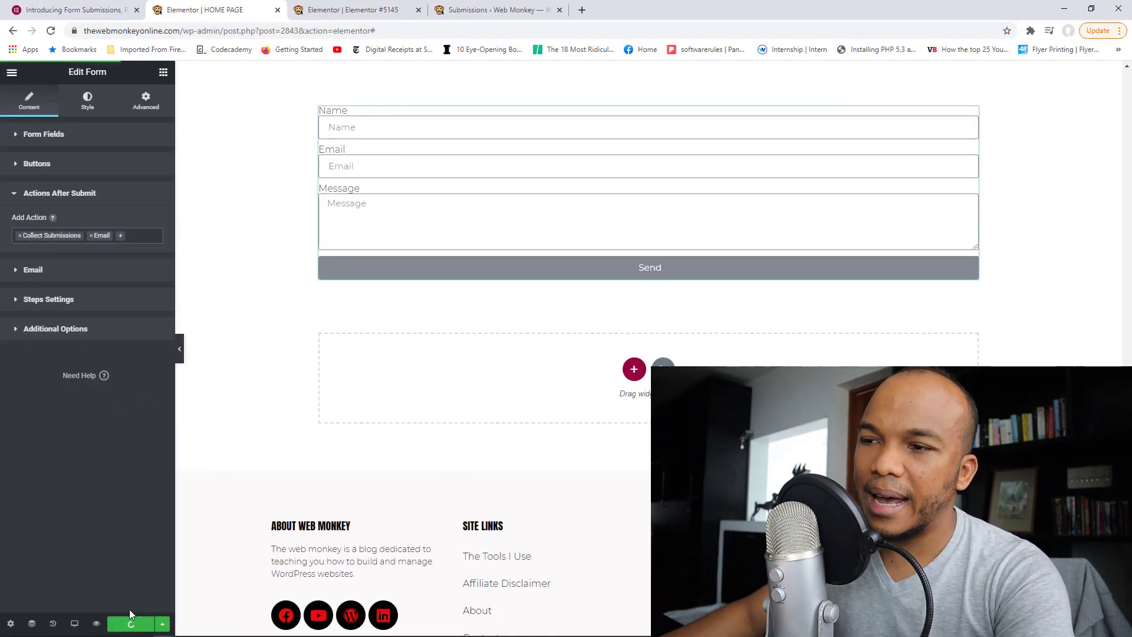
left_click(144, 629)
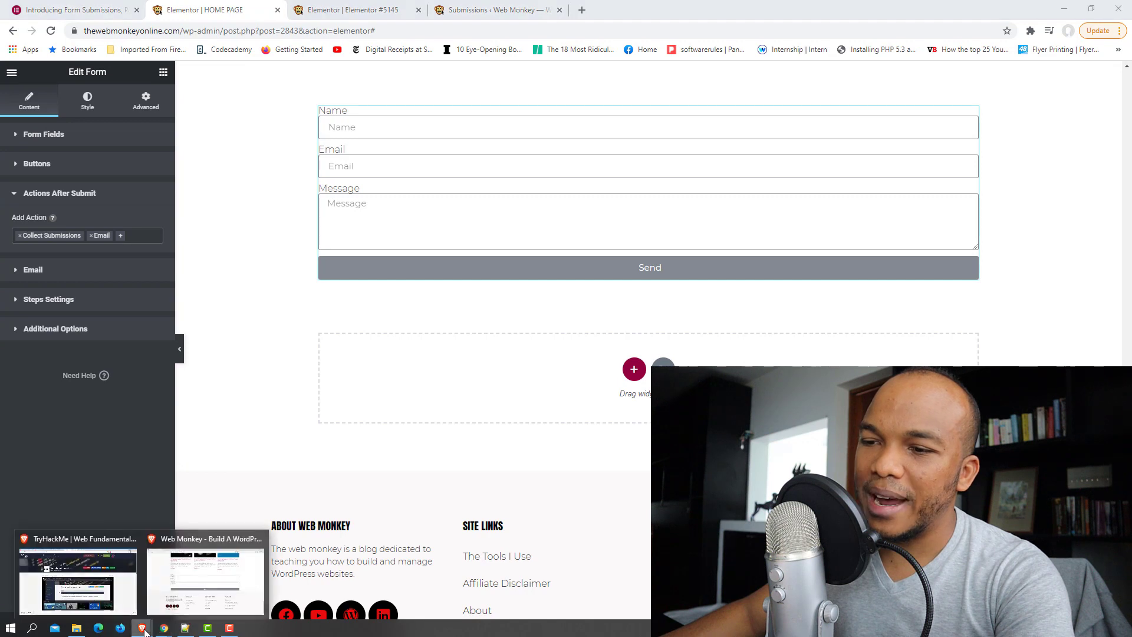
left_click(205, 581)
left_click(51, 30)
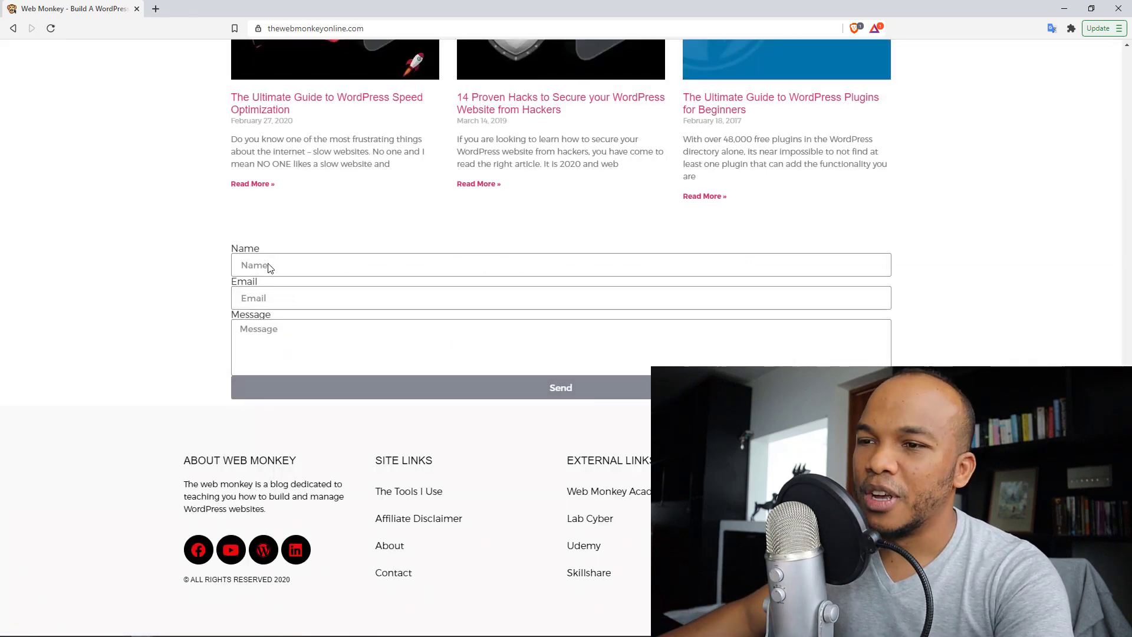
Fill in the live form with the sender's full name and the suggested e-mail address
type("Za")
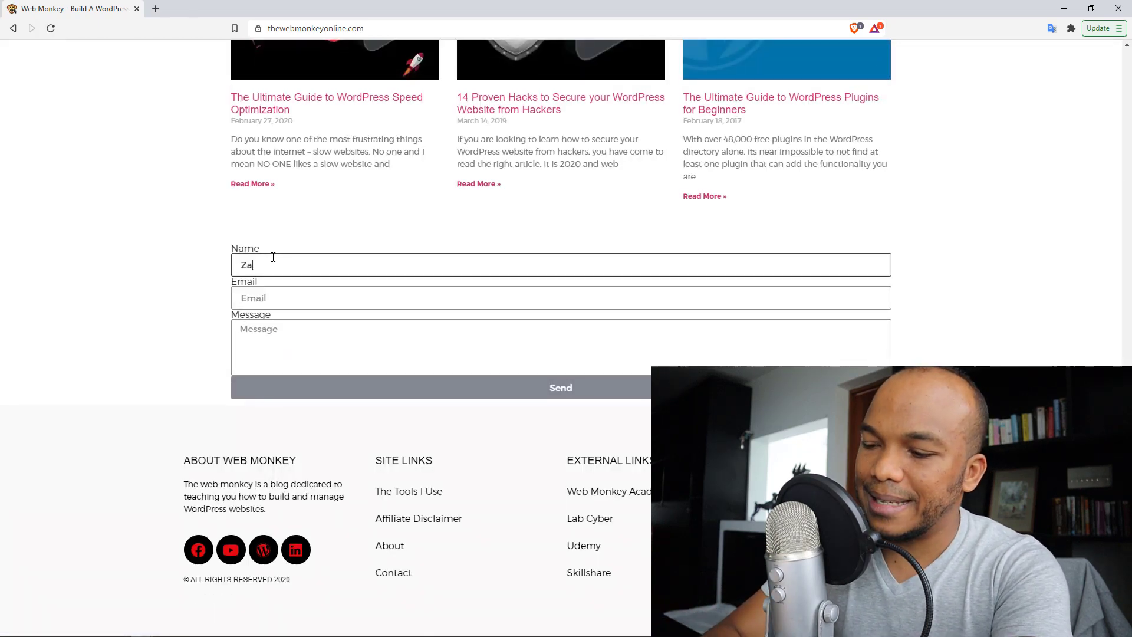
type("ck Snyder")
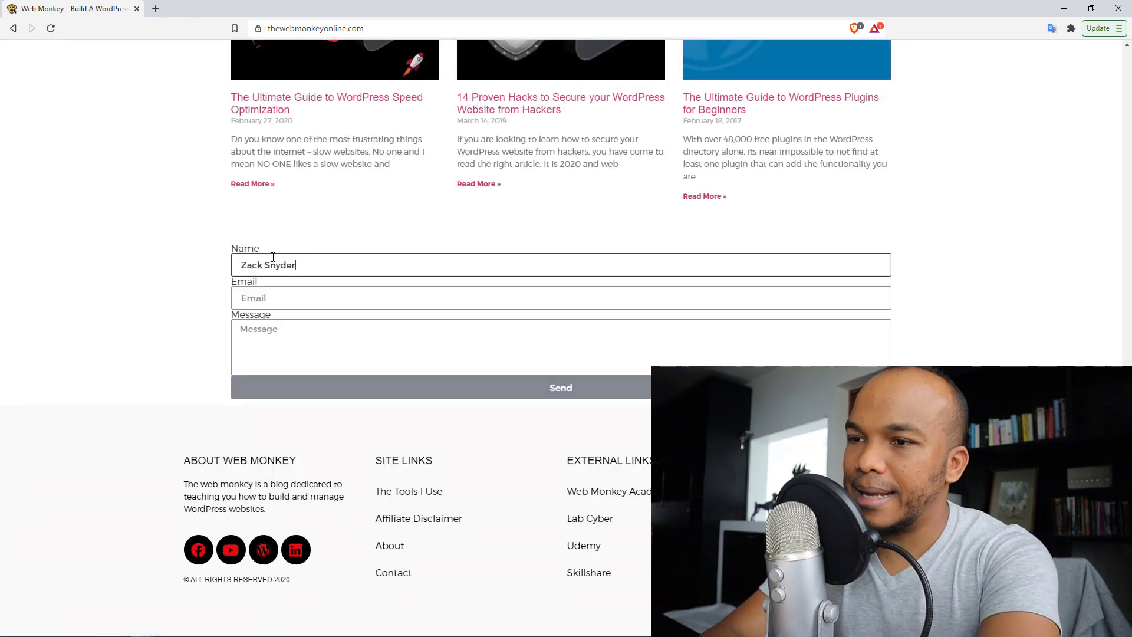
key("Tab")
type("Za")
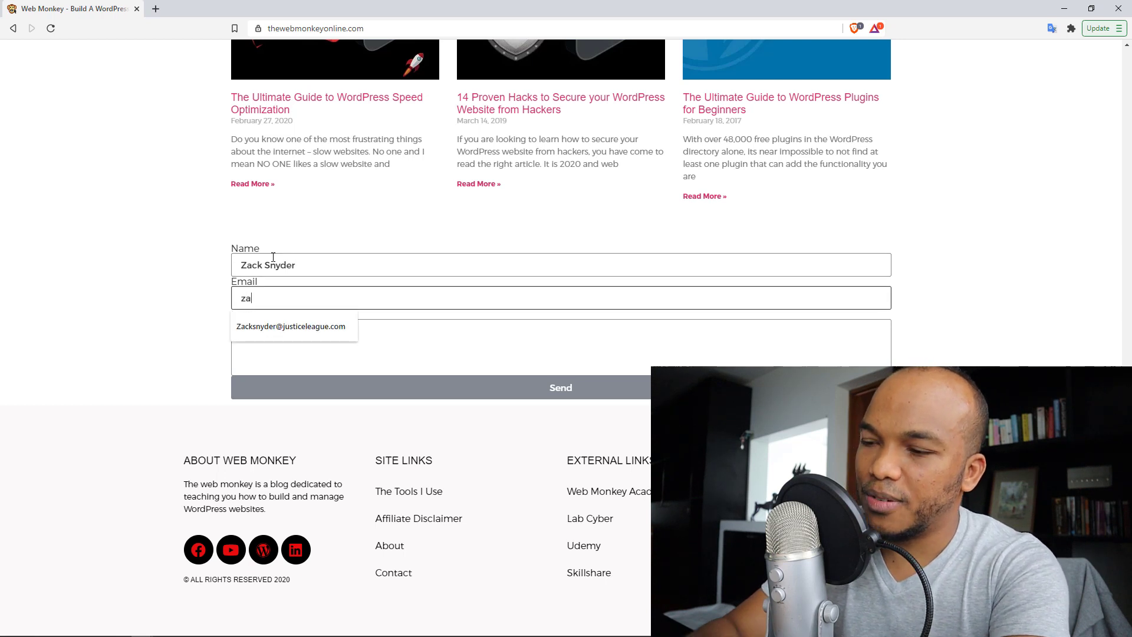
key("Down")
key("Return")
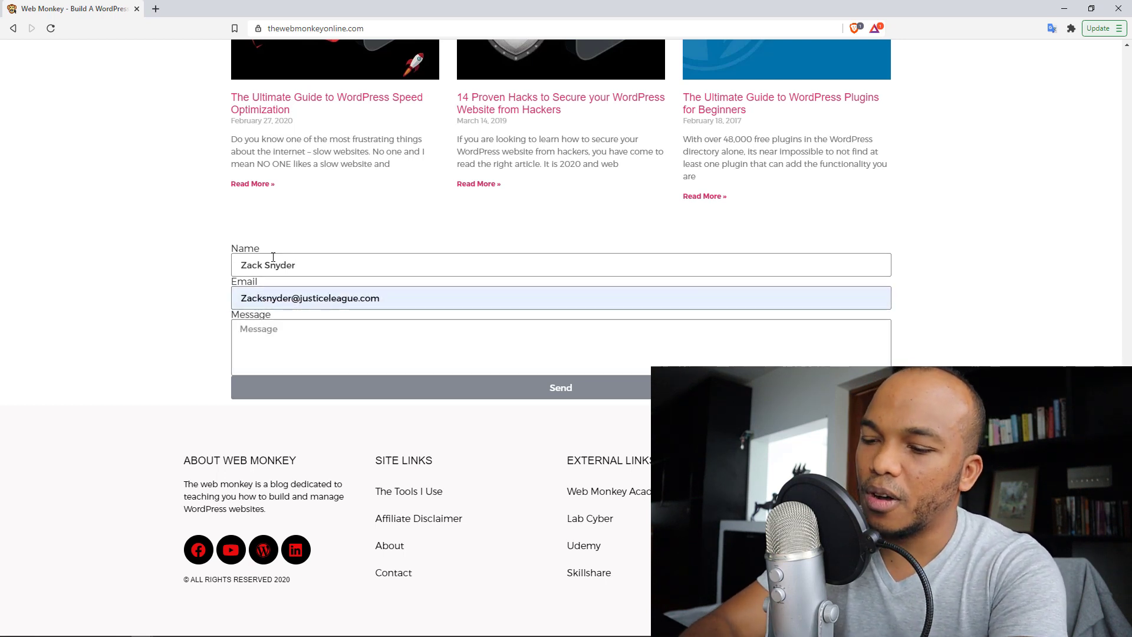
Enter the message "Hey the Snyder cut comes out today." and send the form
type("Hey the Snyder")
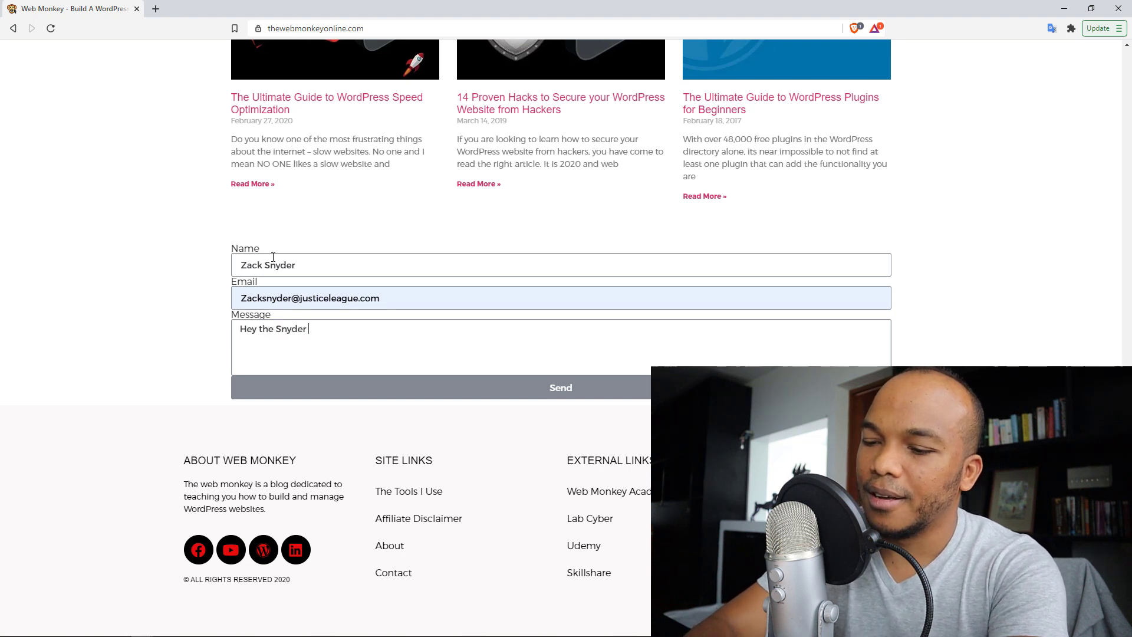
type(" cut comes out")
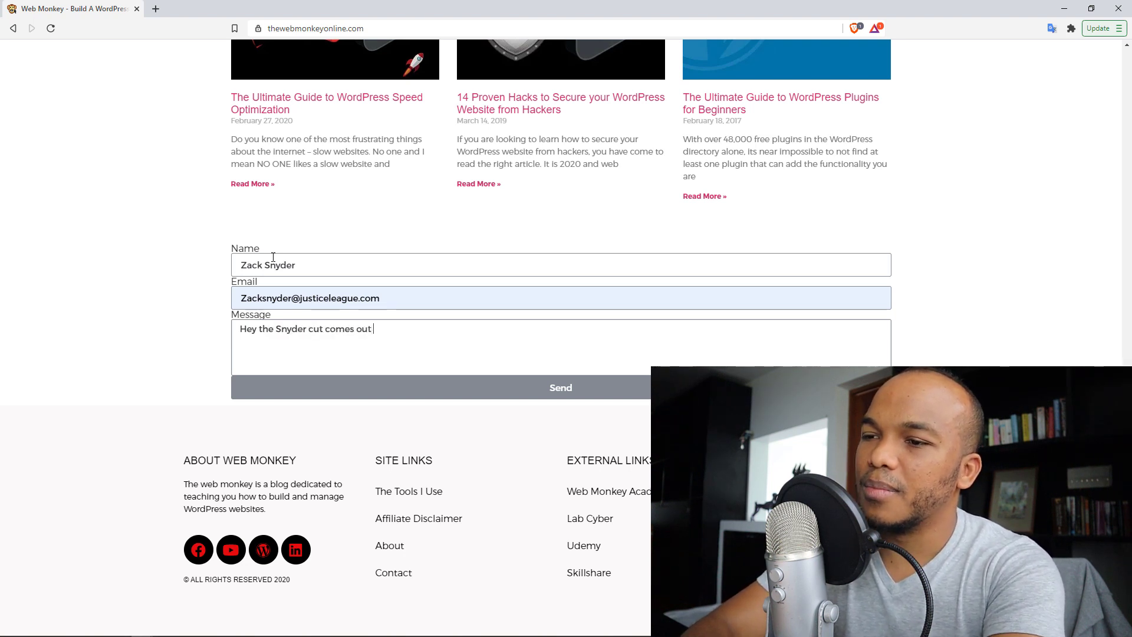
type(" today.")
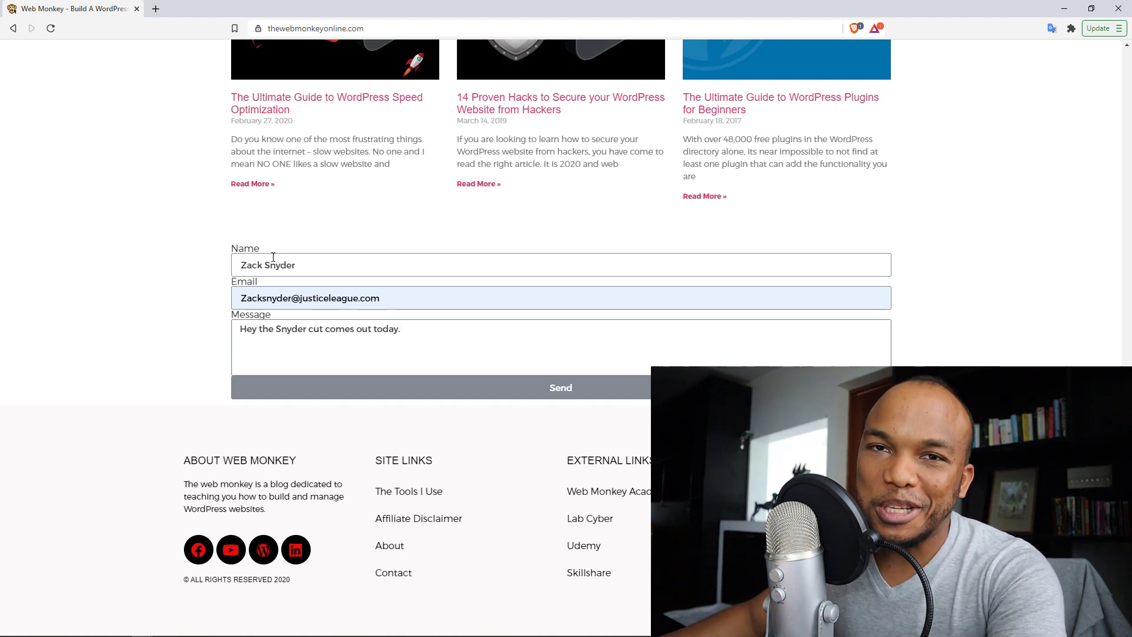
left_click(581, 396)
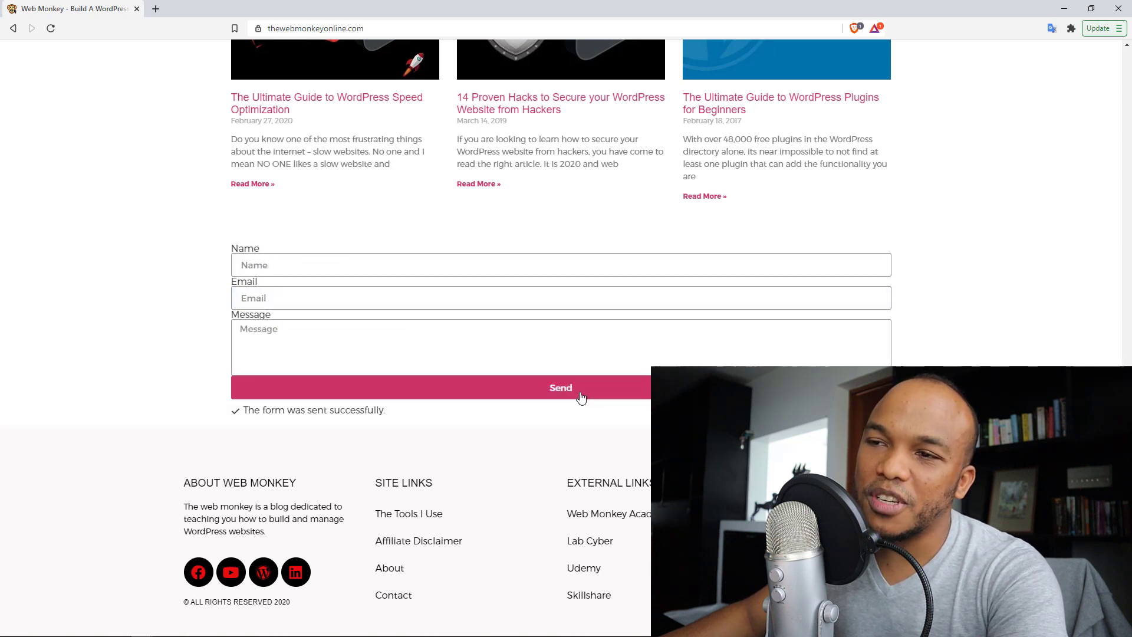
Switch back to Chrome, reload the Submissions list and open the new submission's details
mouse_move(171, 634)
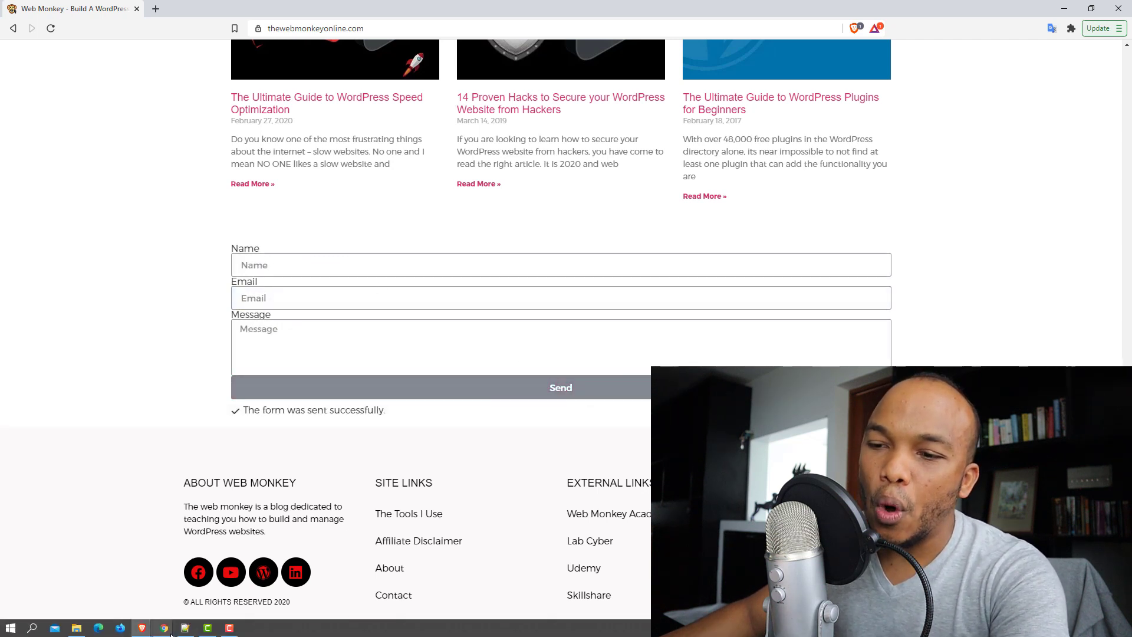
left_click(446, 584)
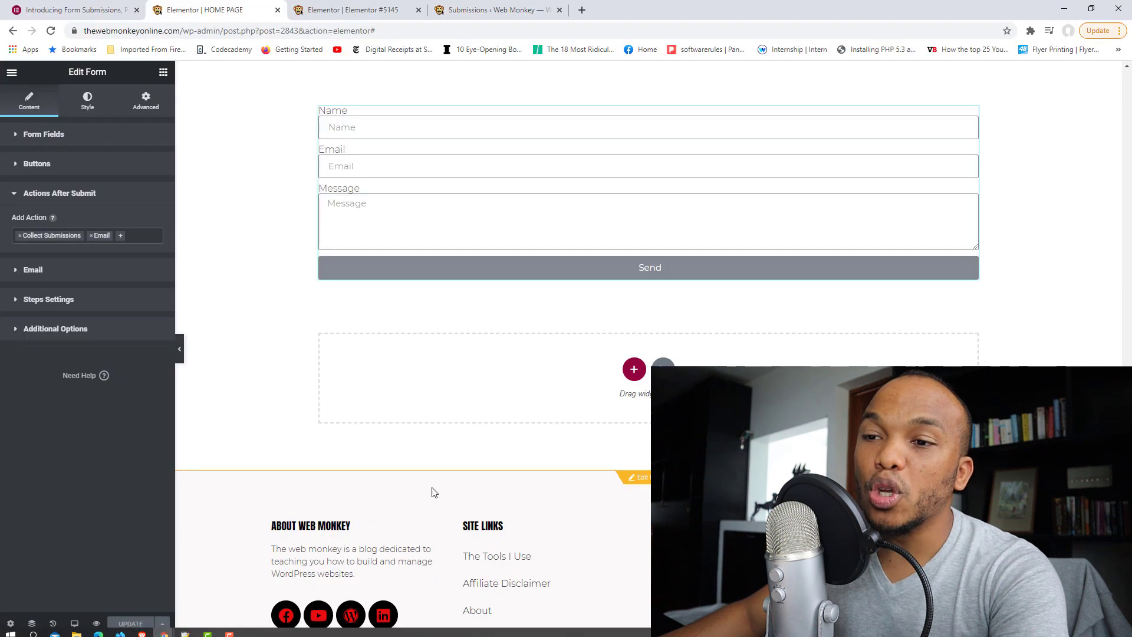
left_click(472, 9)
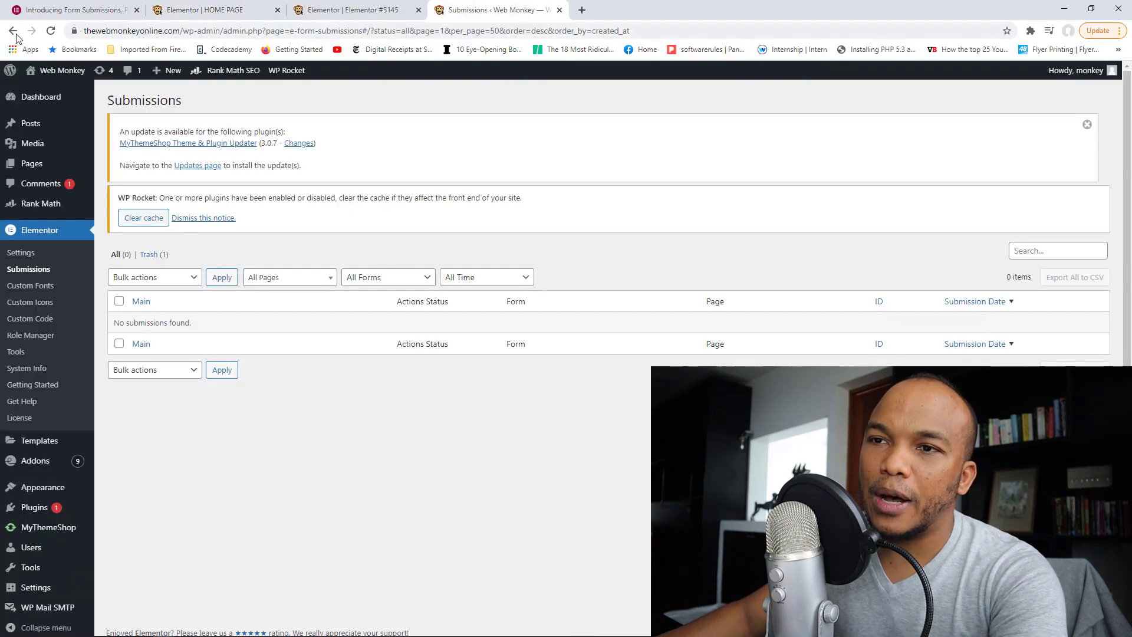
left_click(52, 31)
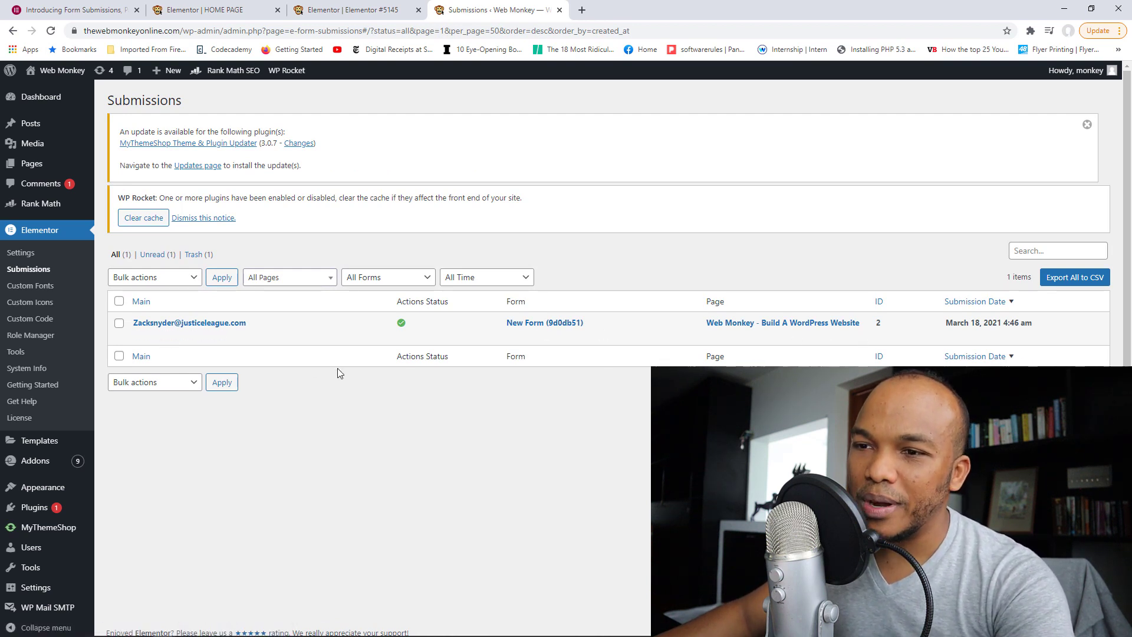
left_click(142, 336)
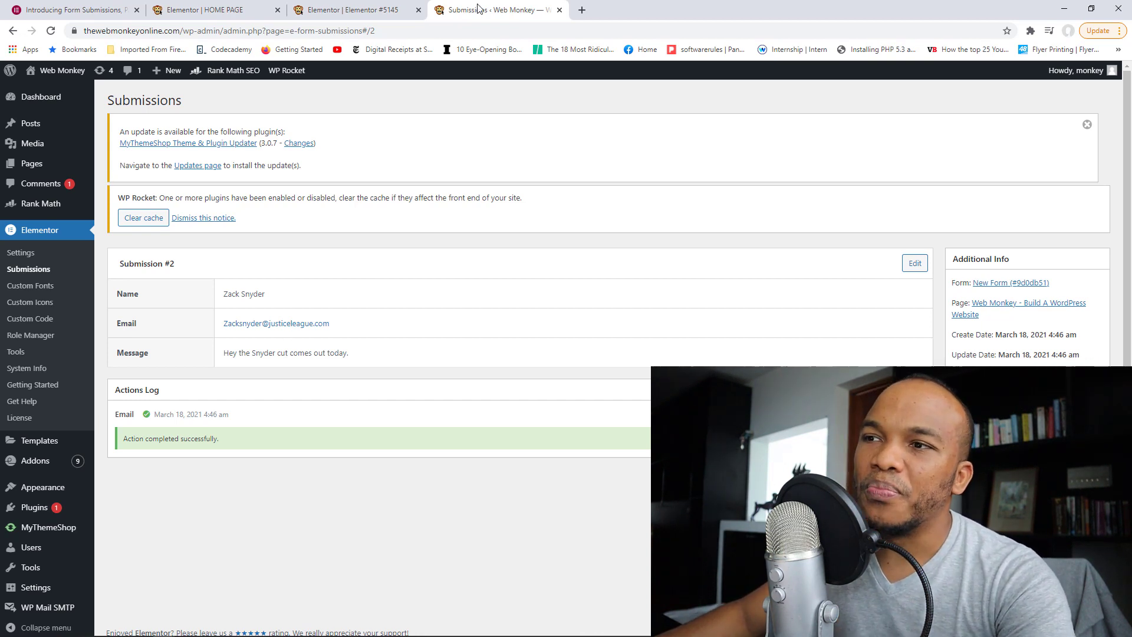
In the Elementor #5145 page editor, look over the sprinter images and open the black section's layout settings
left_click(355, 6)
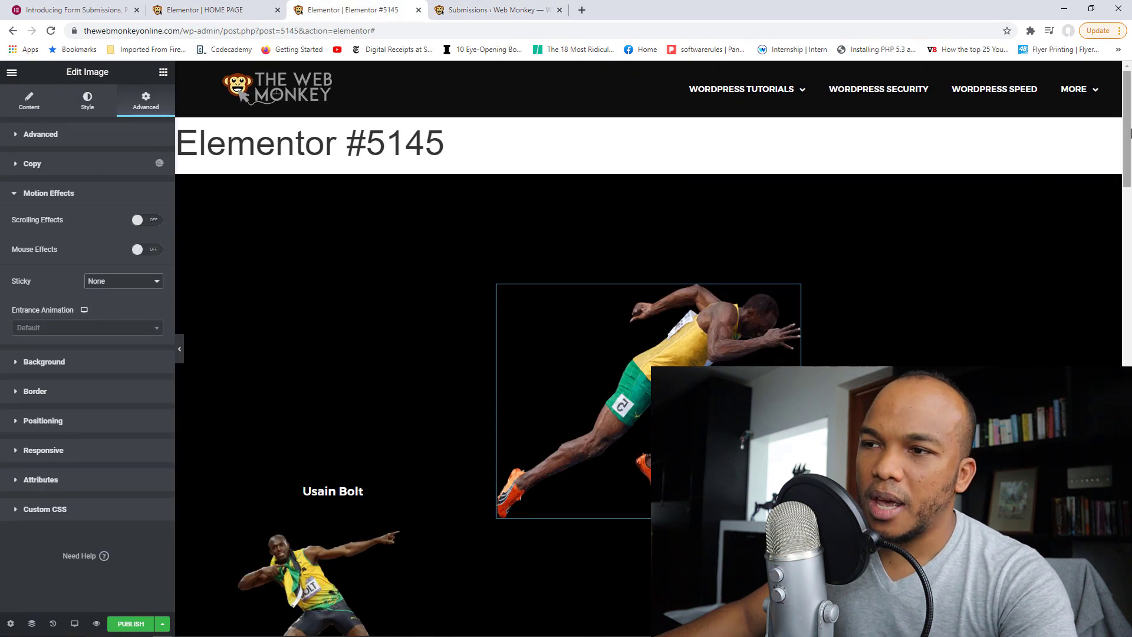
left_click_drag(1129, 133, 1129, 160)
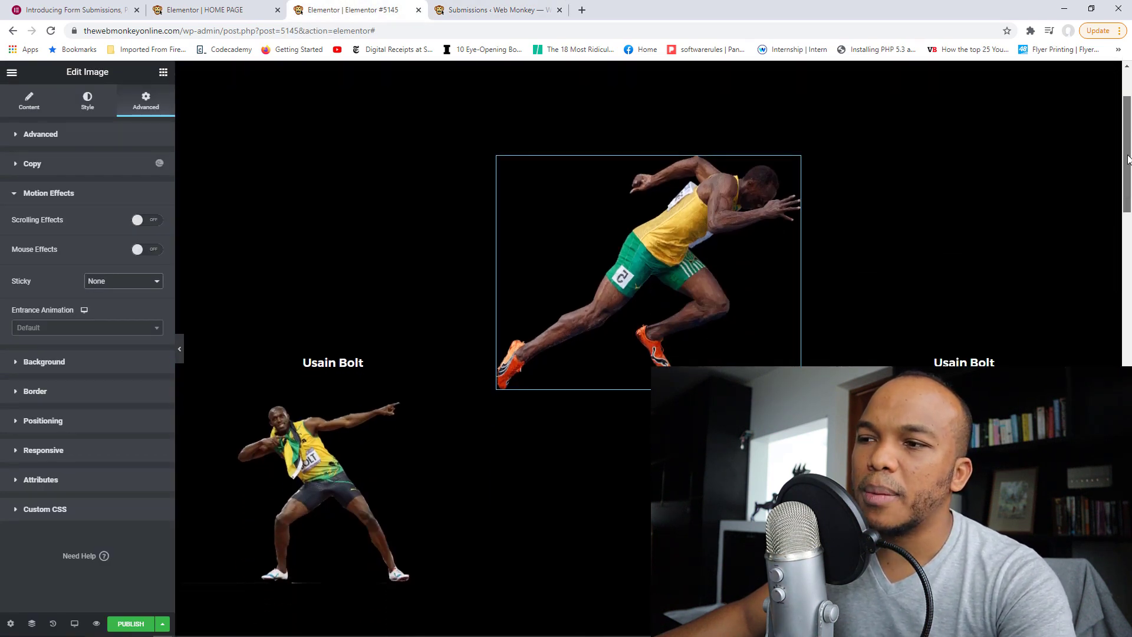
scroll(1129, 159, "up", 2)
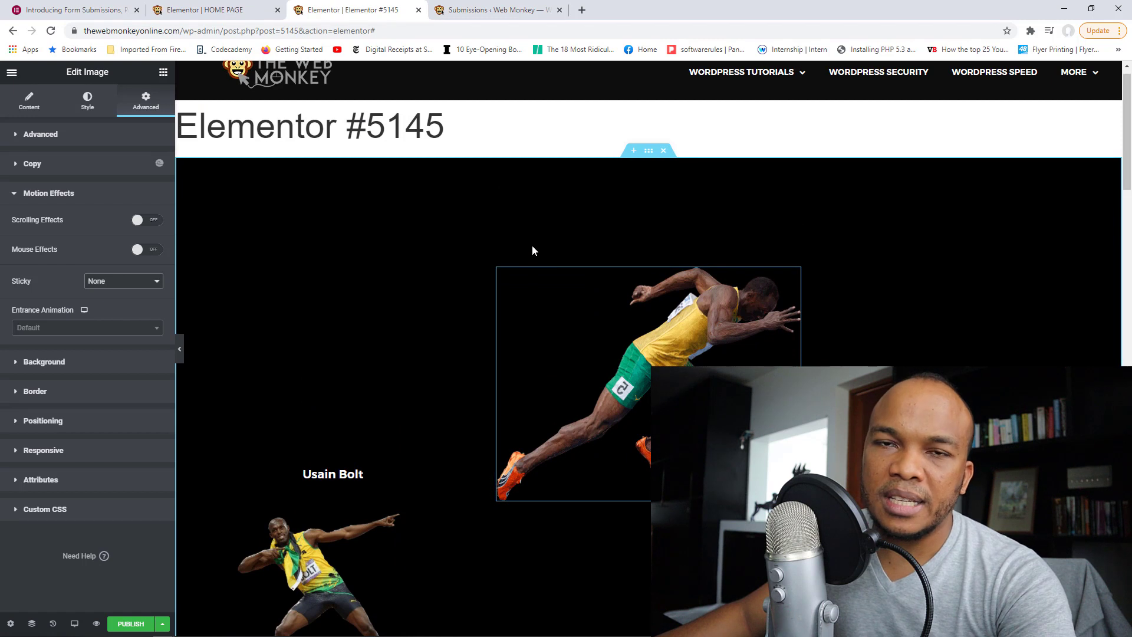
left_click(648, 151)
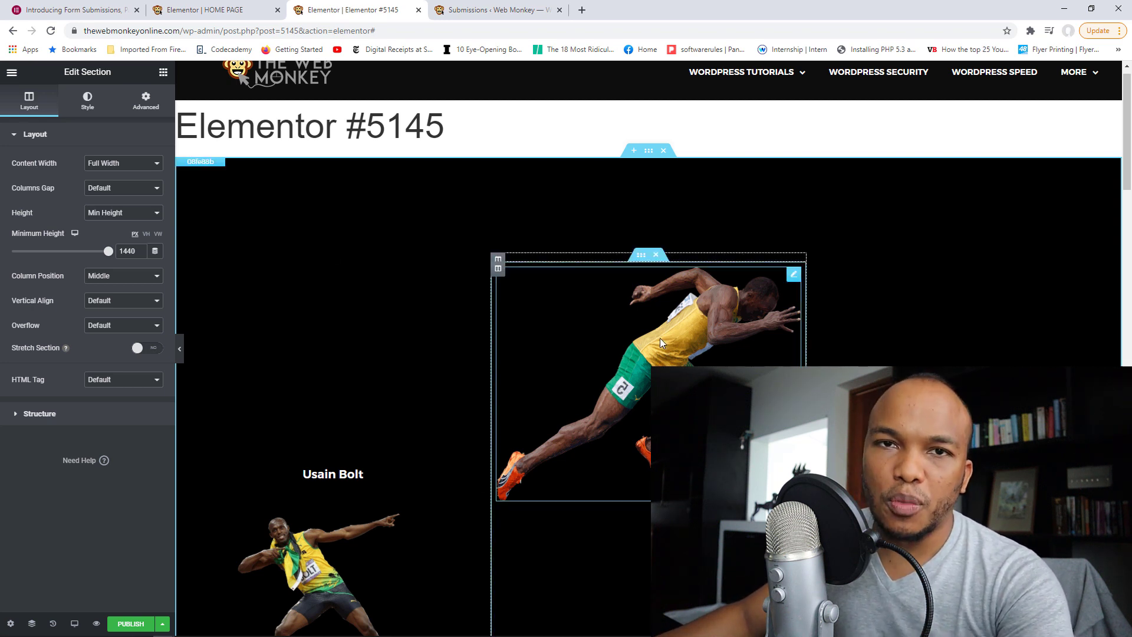
Look over the inner section holding the running sprinter image and its layout settings, including how far it extends down the column
mouse_move(1131, 183)
left_mouse_down()
mouse_move(1131, 217)
mouse_move(1131, 205)
left_mouse_up()
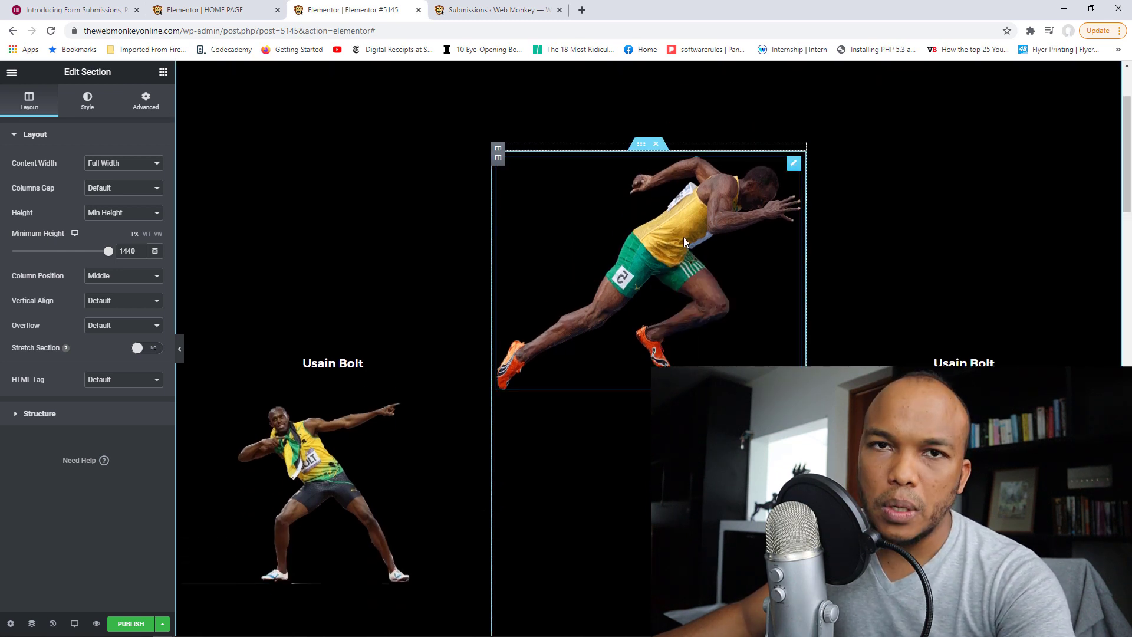
left_click(163, 72)
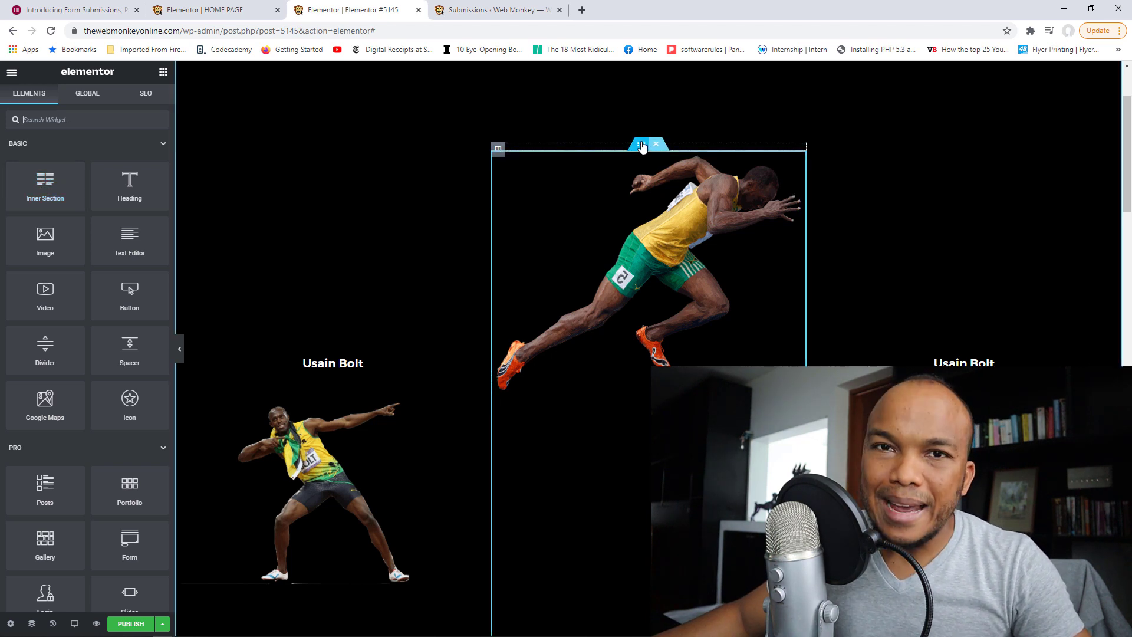
left_click(642, 146)
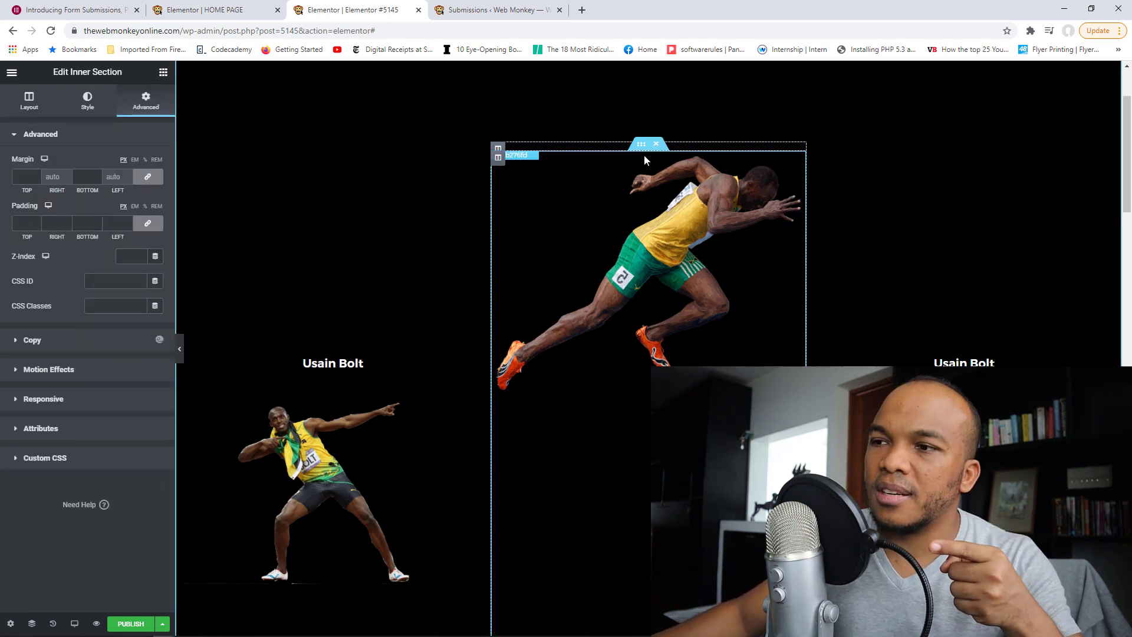
left_click(24, 107)
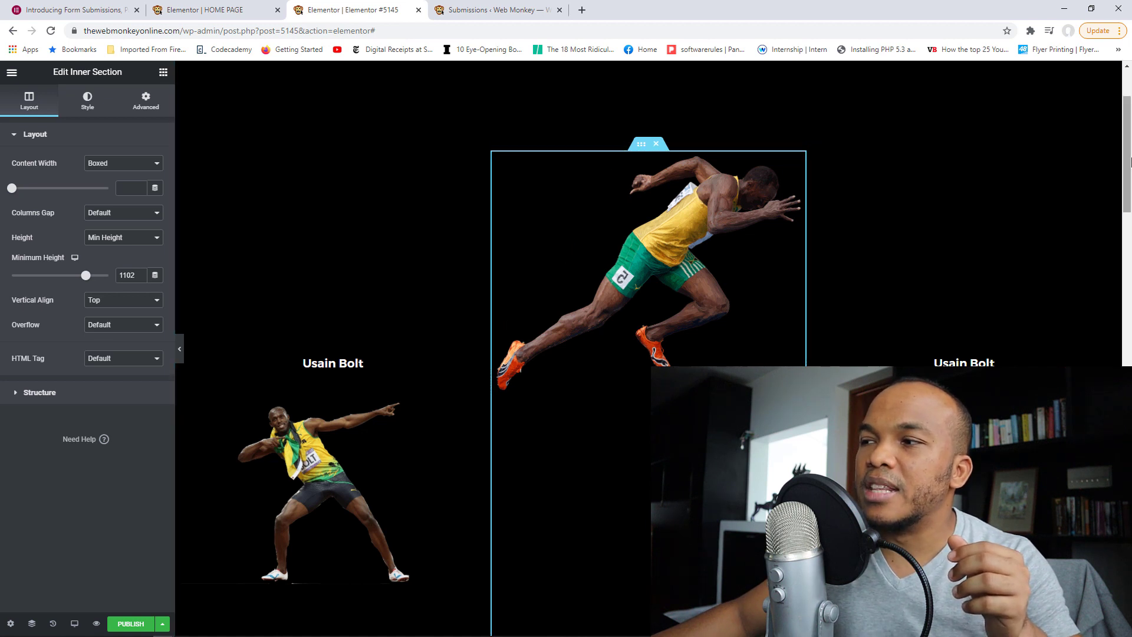
scroll(773, 216, "down", 1)
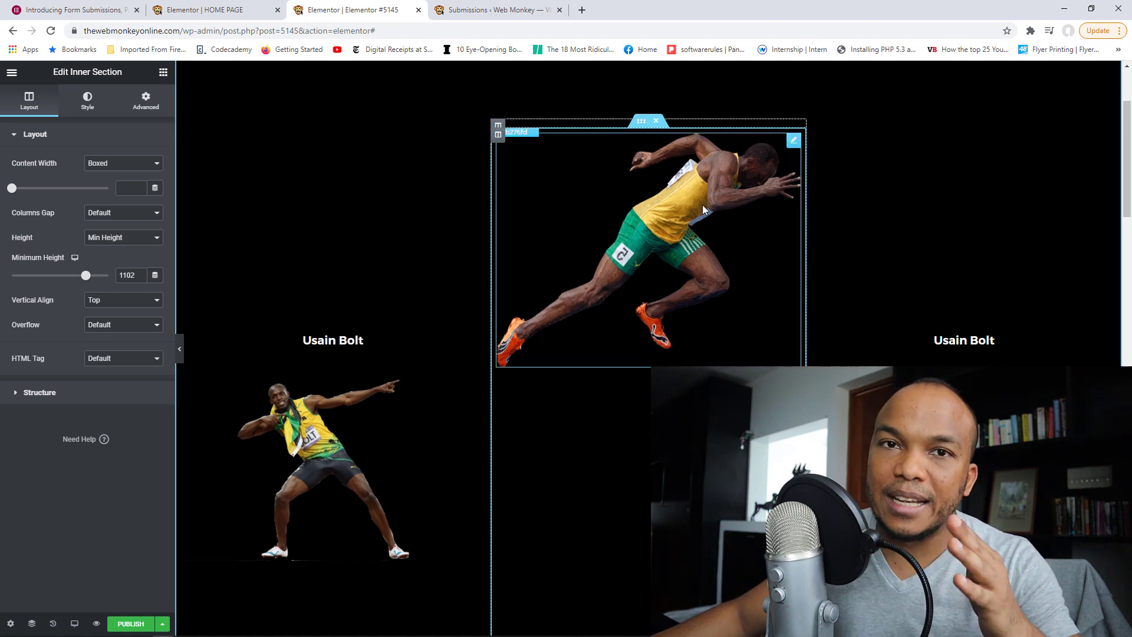
scroll(1009, 220, "down", 3)
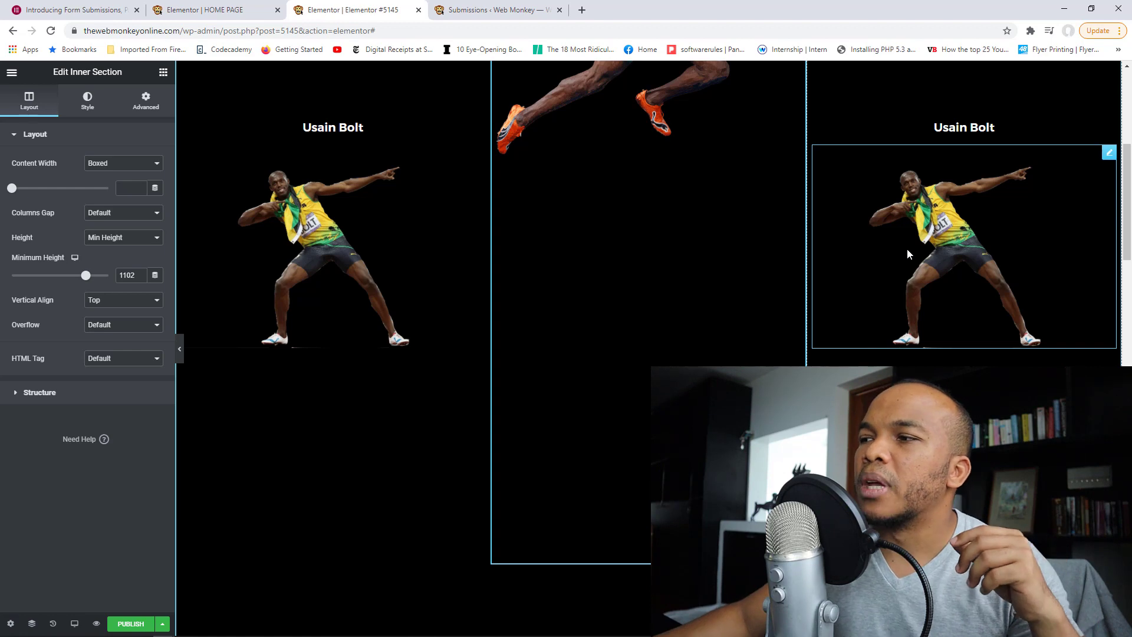
left_click_drag(1129, 249, 1129, 157)
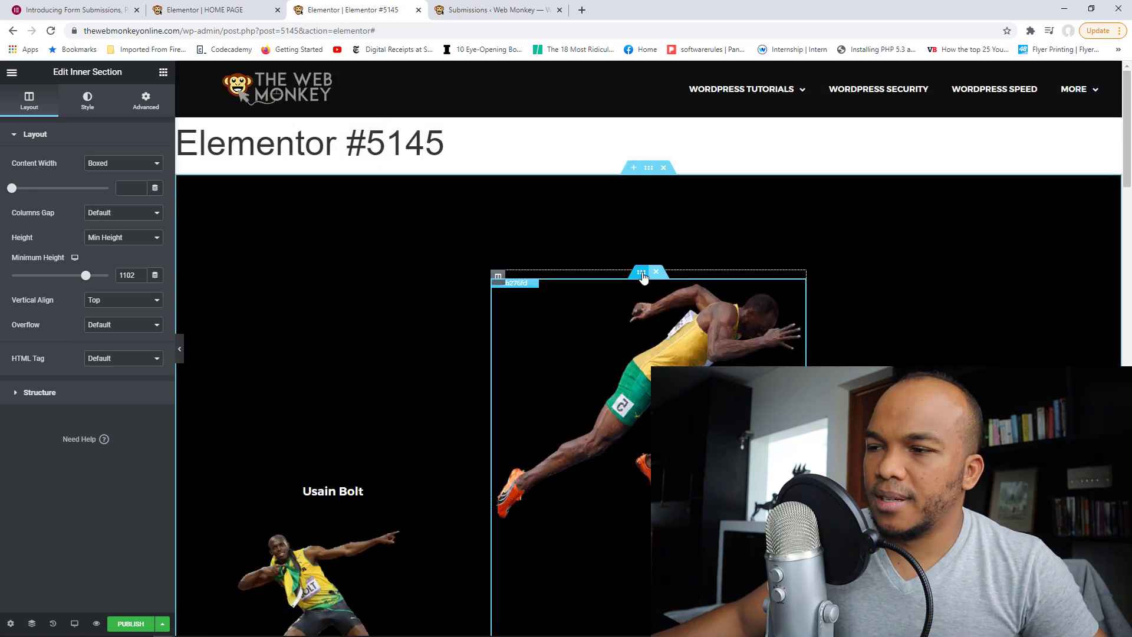
In the inner section's Motion Effects, set Sticky to Top
left_click(152, 101)
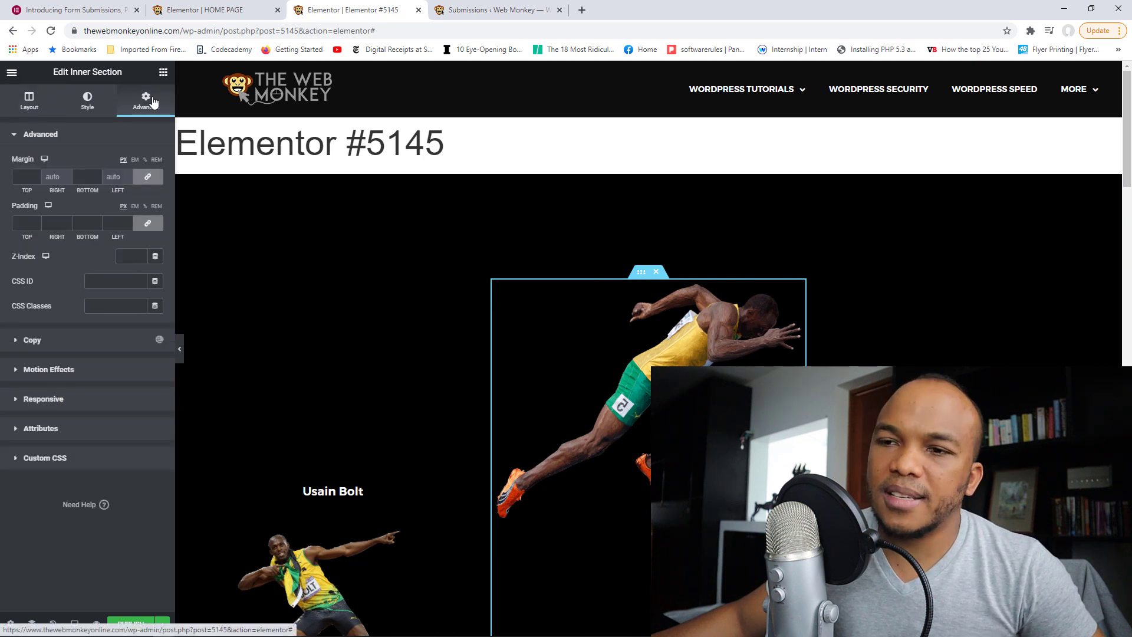
left_click(84, 370)
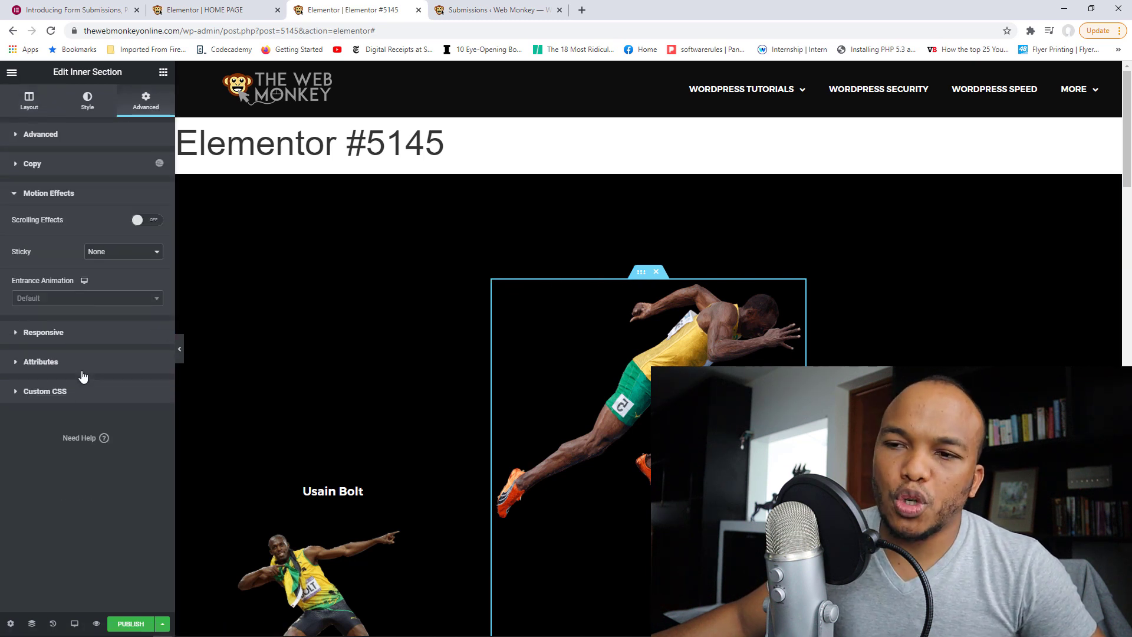
left_click(121, 274)
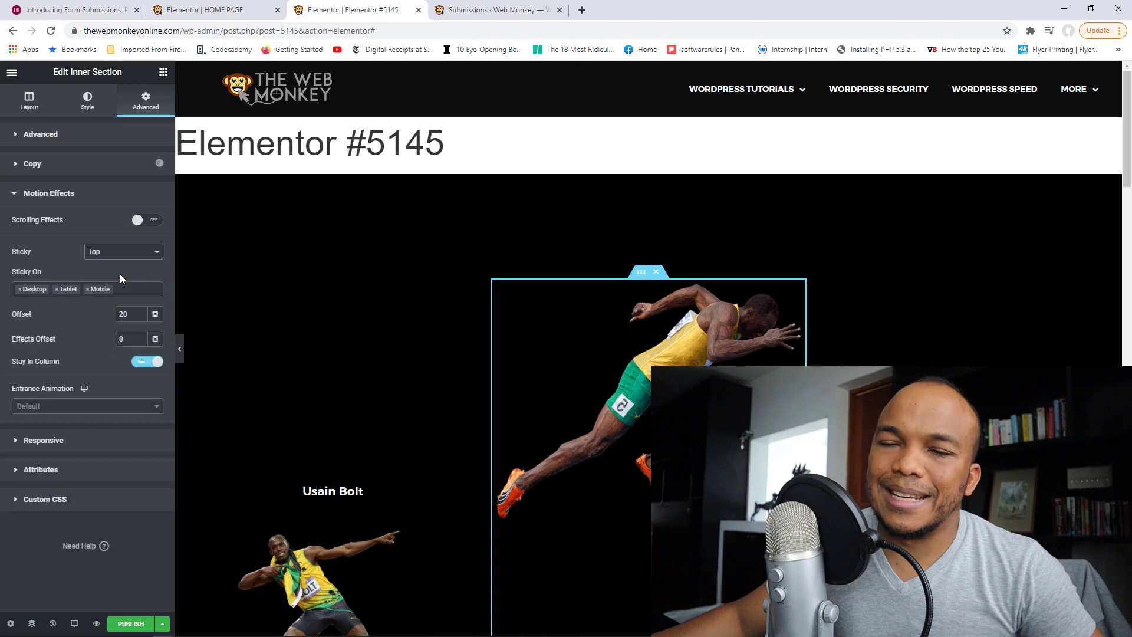
Try the inner section's sticky behaviour with Stay In Column turned off
mouse_move(1127, 153)
left_mouse_down()
mouse_move(1125, 205)
mouse_move(1129, 173)
left_mouse_up()
scroll(1127, 205, "down", 6)
left_click(143, 364)
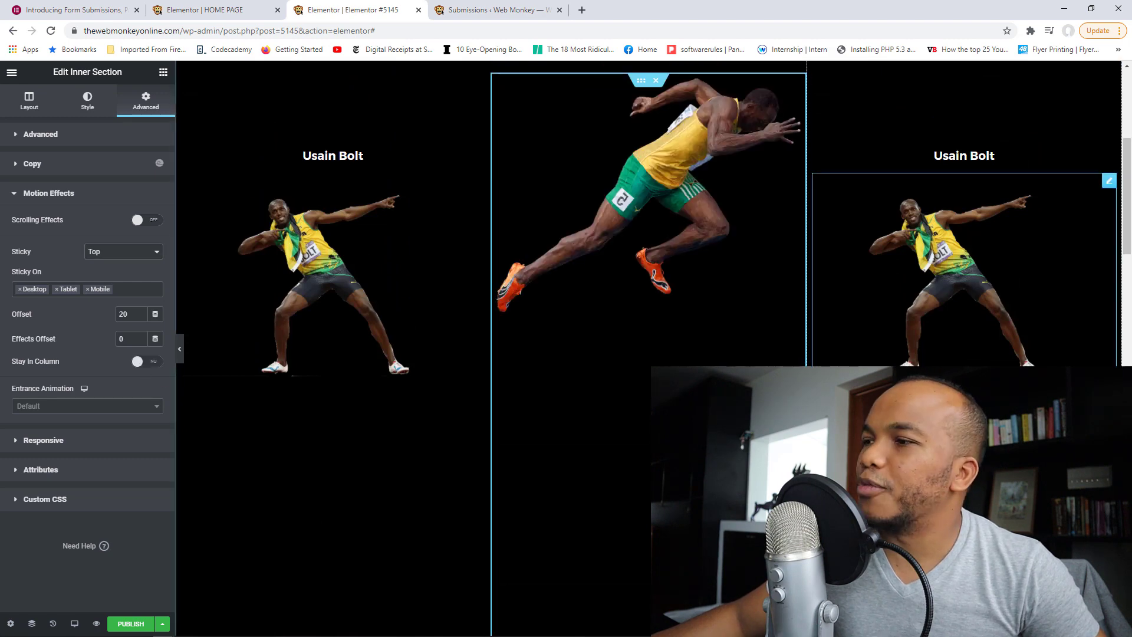
Turn Stay In Column back on for the inner section and check its behaviour down to the end of the black section
left_click_drag(1130, 220, 1108, 148)
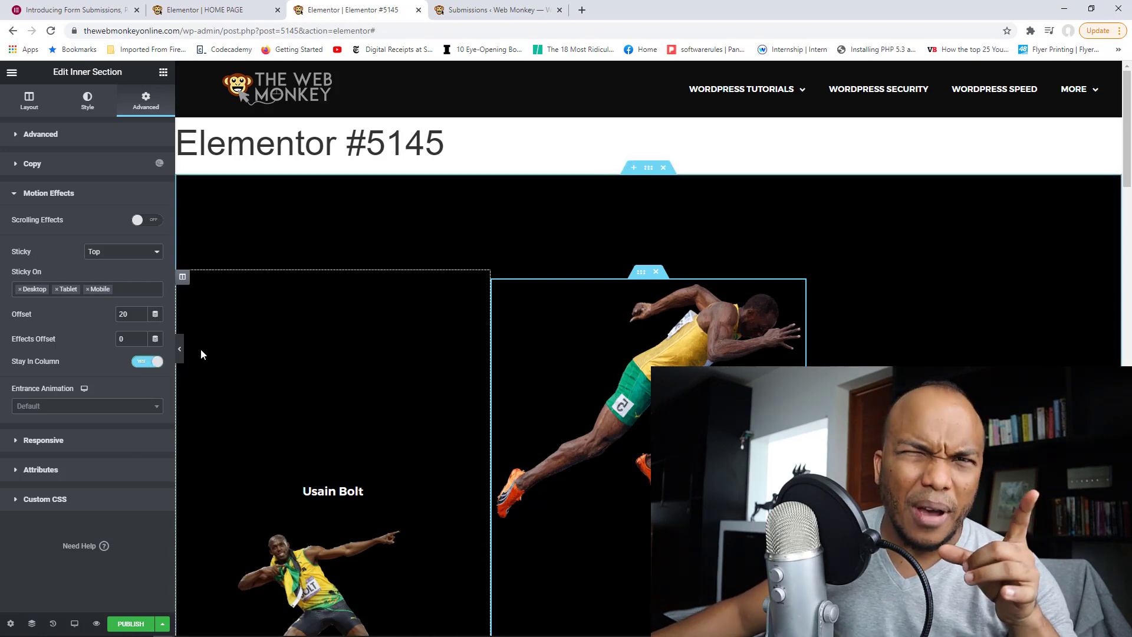
scroll(1119, 206, "down", 4)
scroll(1106, 242, "down", 5)
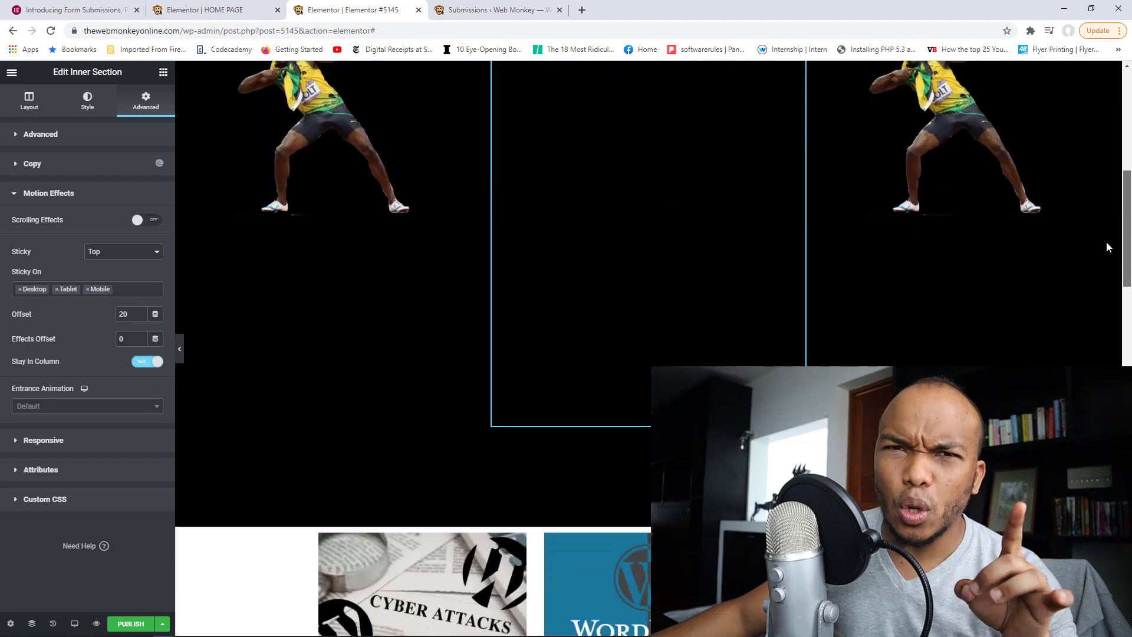
scroll(1106, 201, "up", 9)
Set the running sprinter image's Sticky motion effect to Top and check how it follows the page down its column
mouse_move(781, 299)
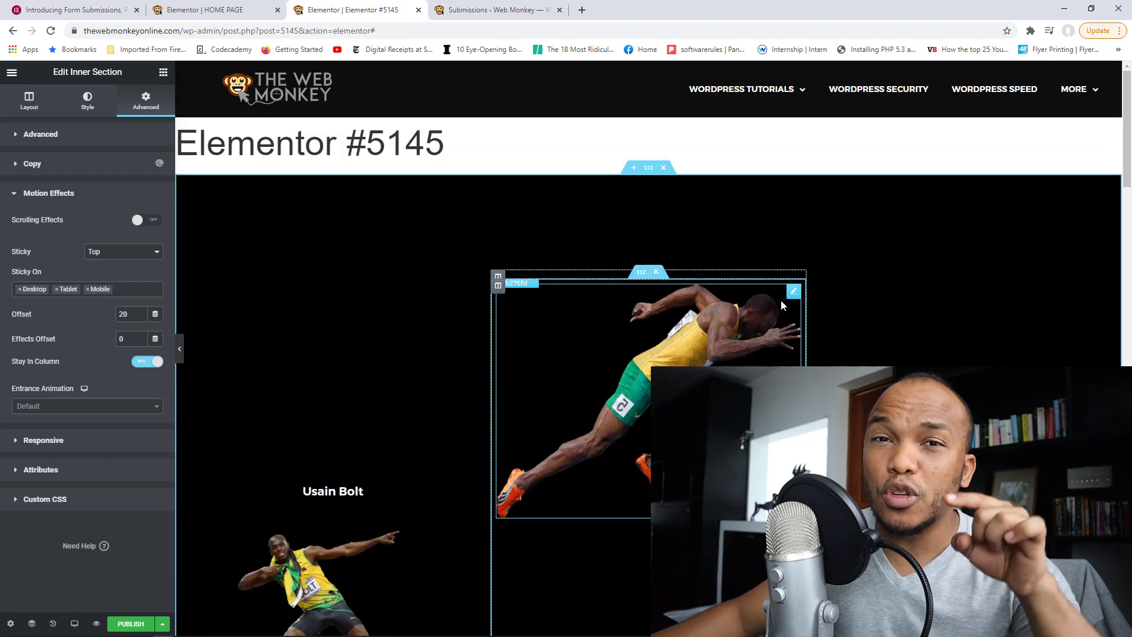
left_click(794, 293)
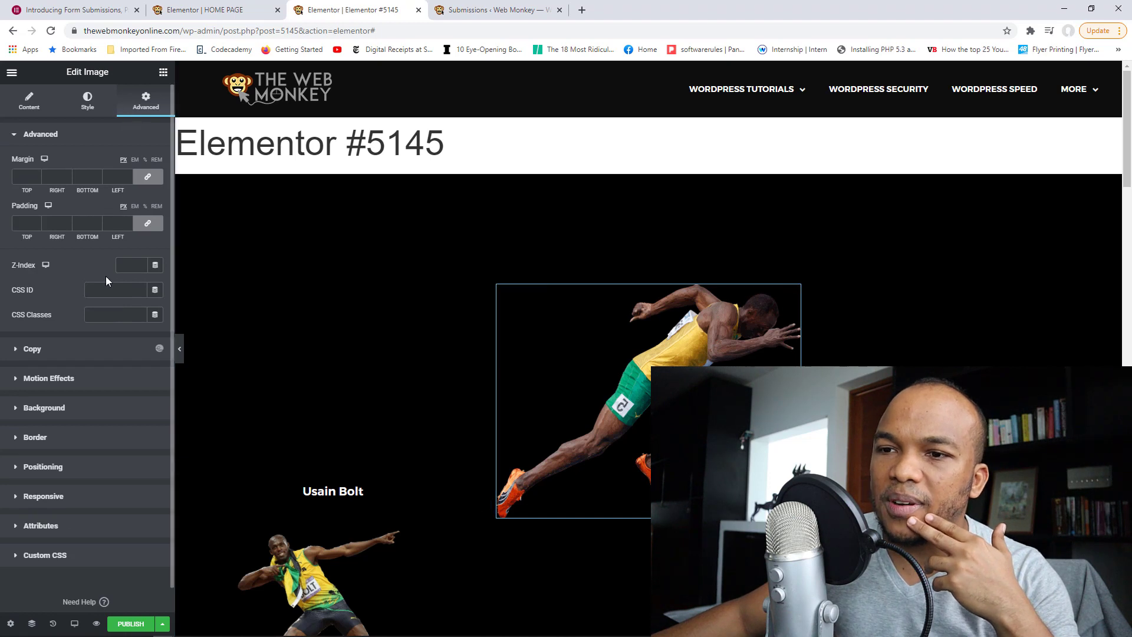
left_click(50, 379)
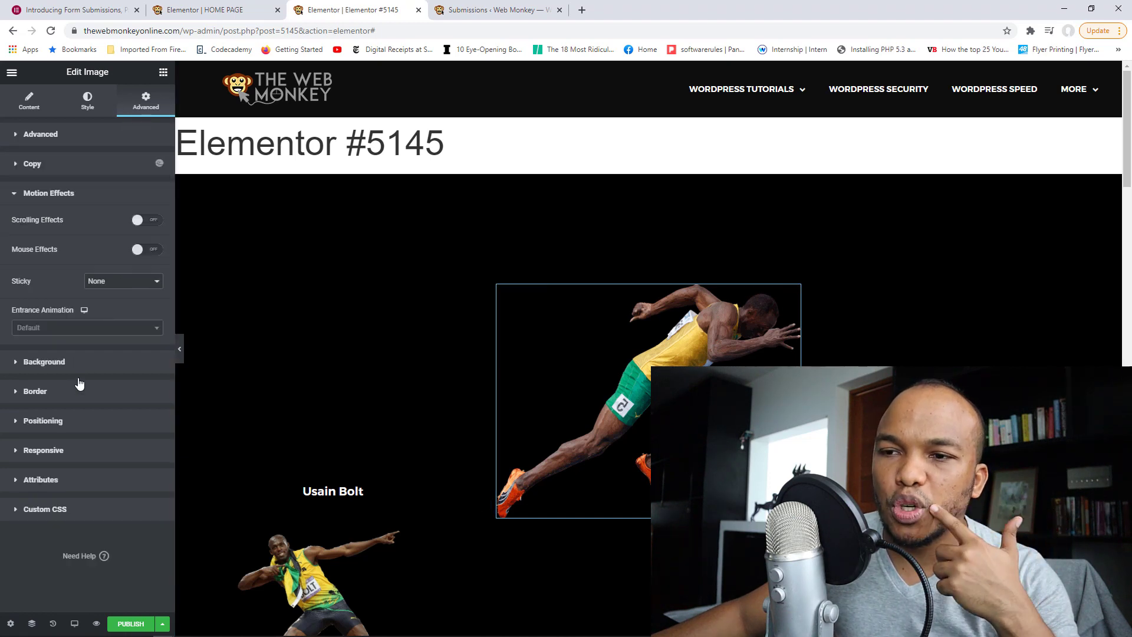
left_click(113, 302)
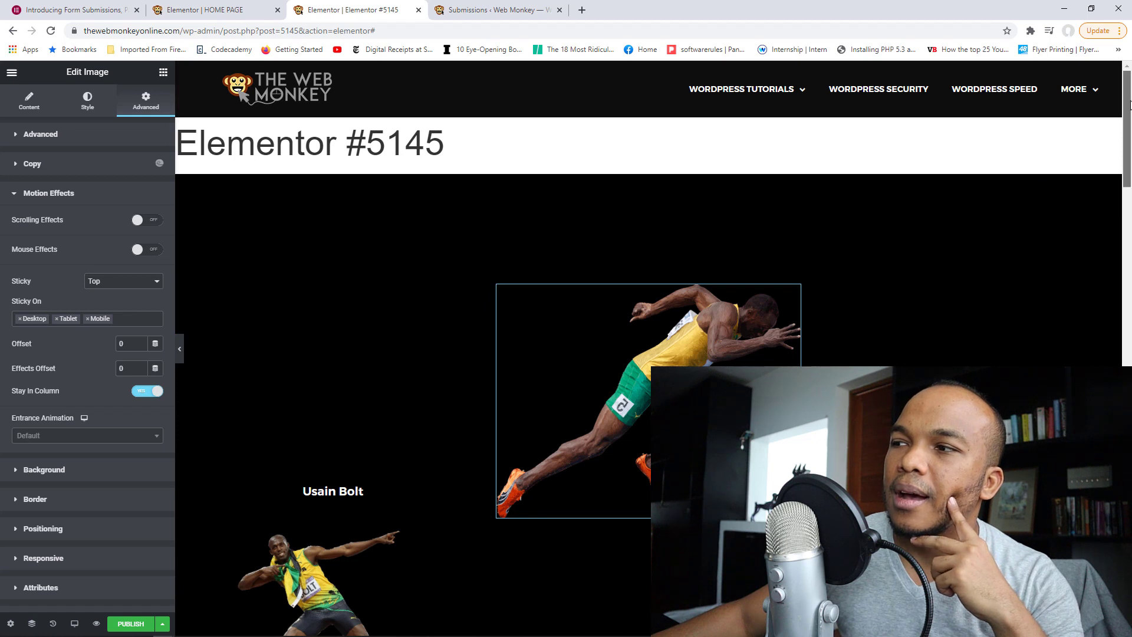
left_click_drag(1130, 105, 1109, 191)
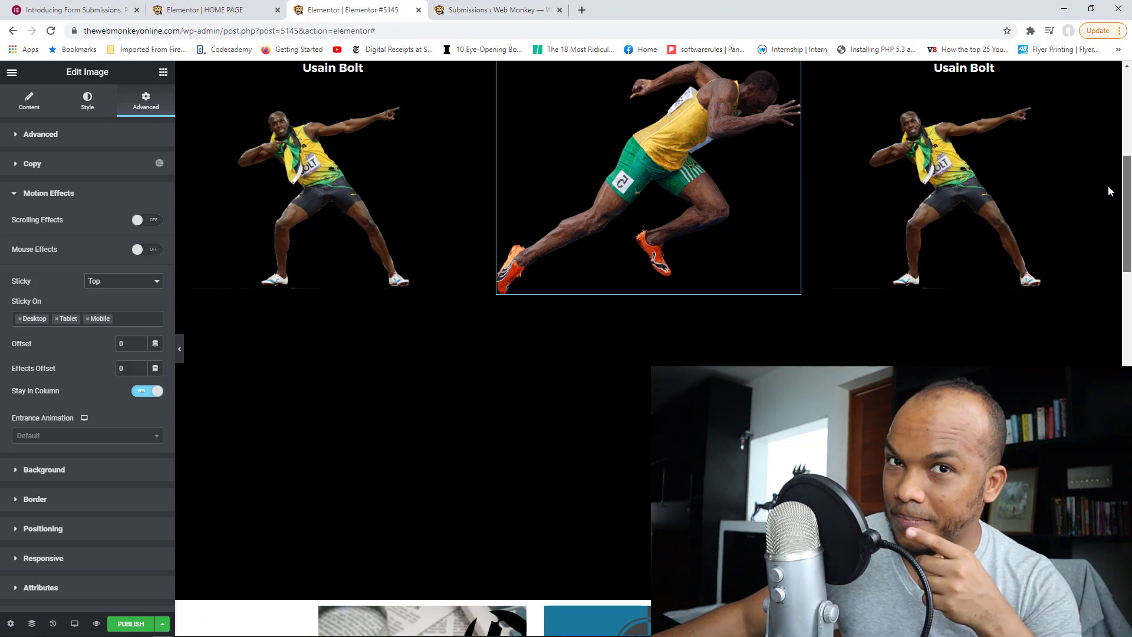
left_click_drag(1108, 185, 1105, 113)
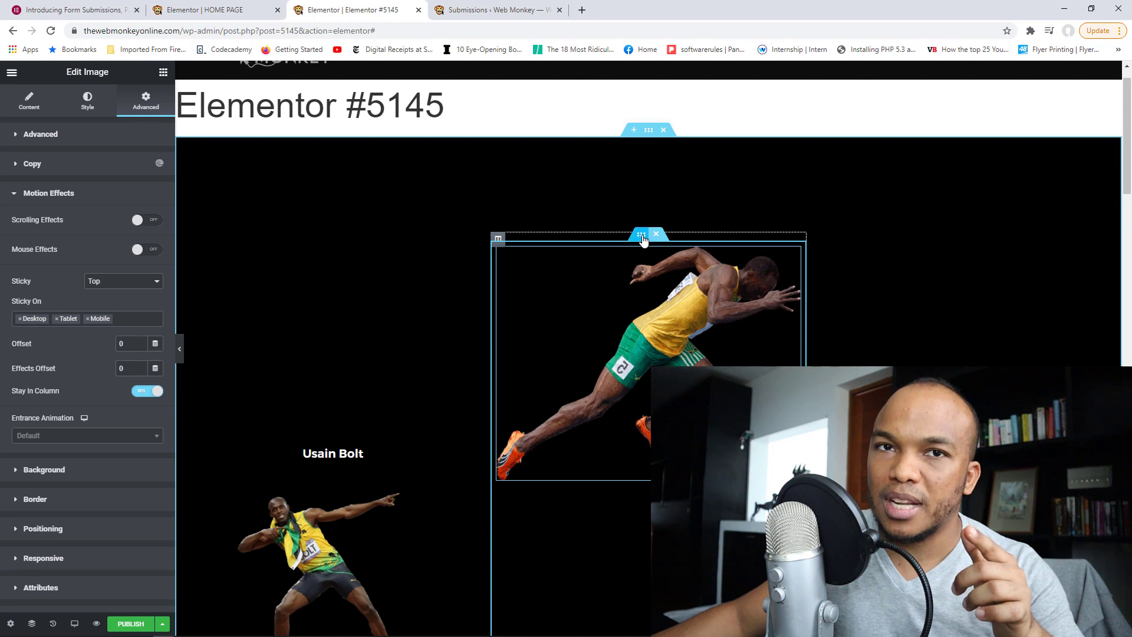
Review the Motion Effects settings of the inner section and of the running sprinter image inside it
left_click(642, 237)
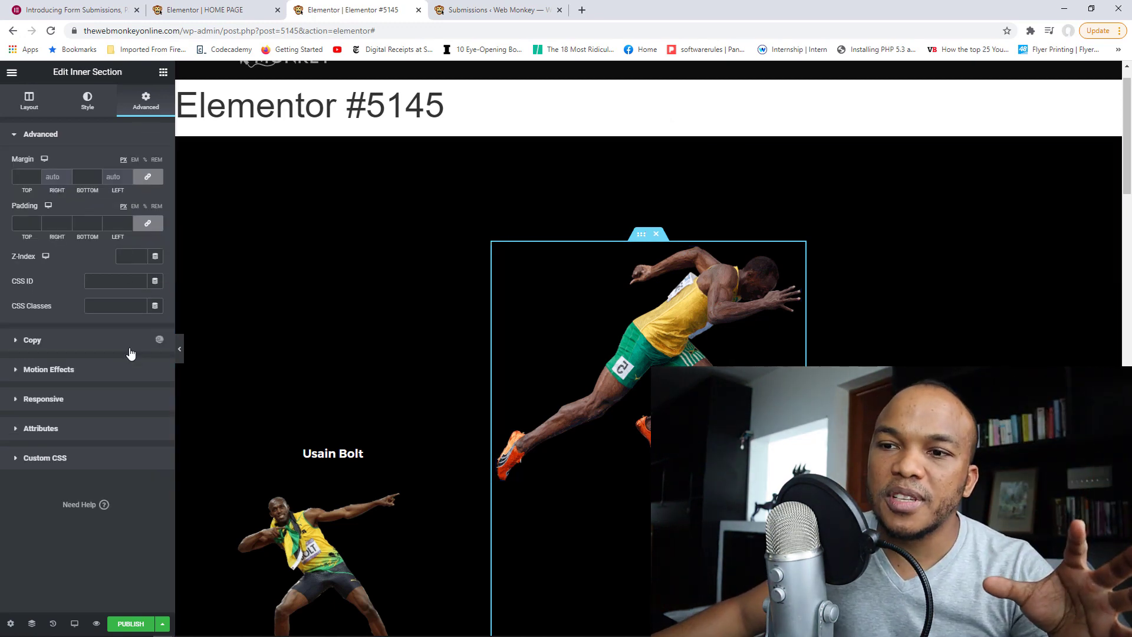
left_click(91, 372)
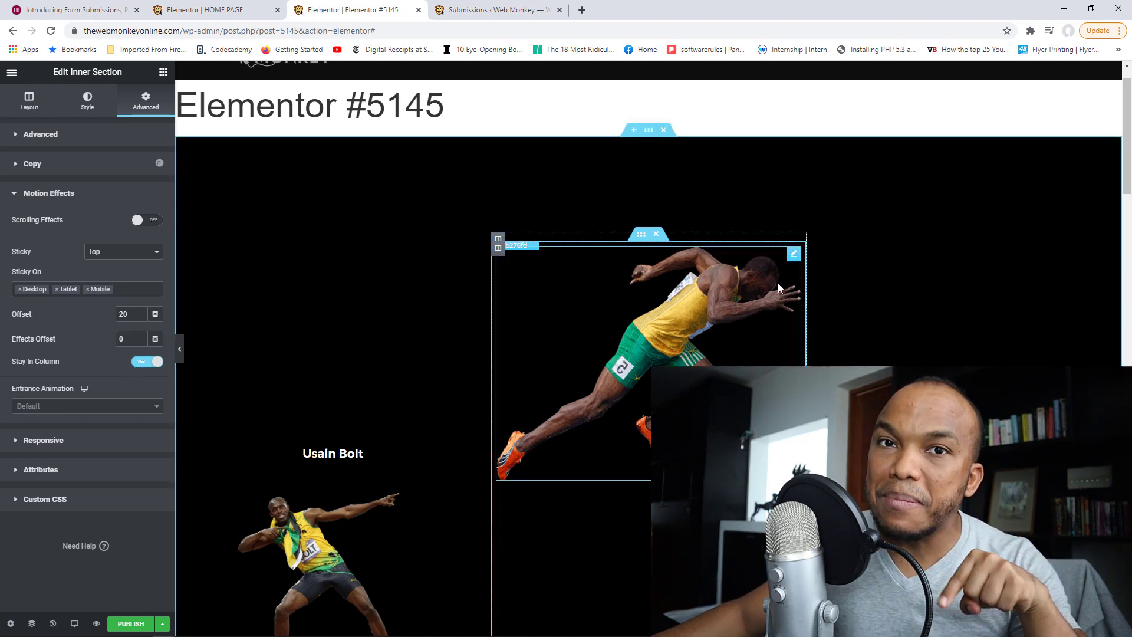
left_click(793, 256)
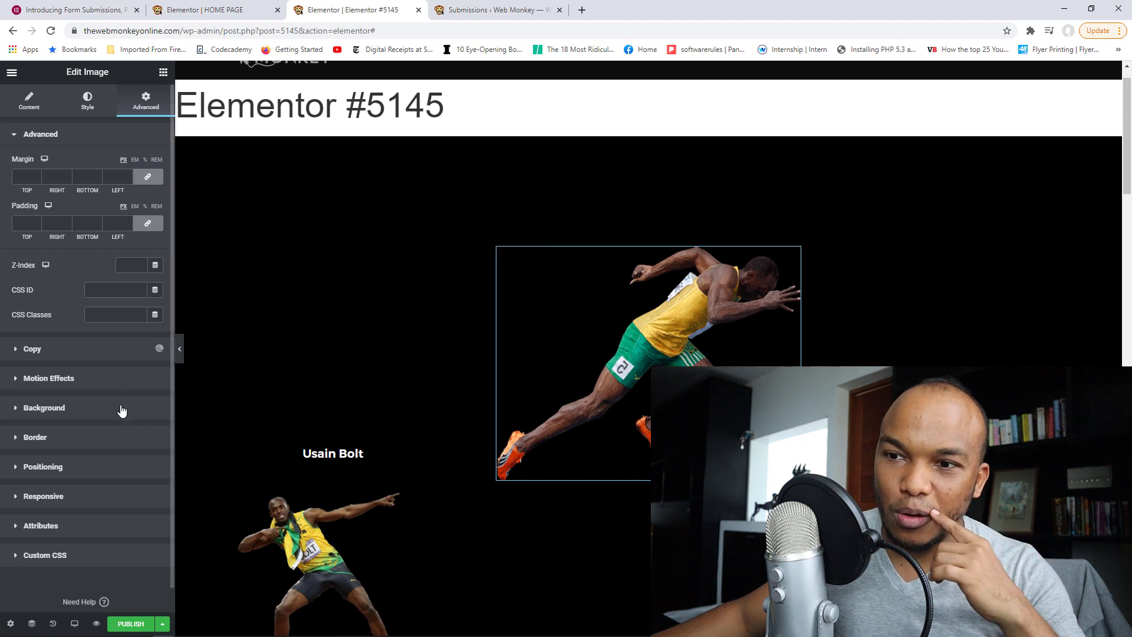
left_click(108, 379)
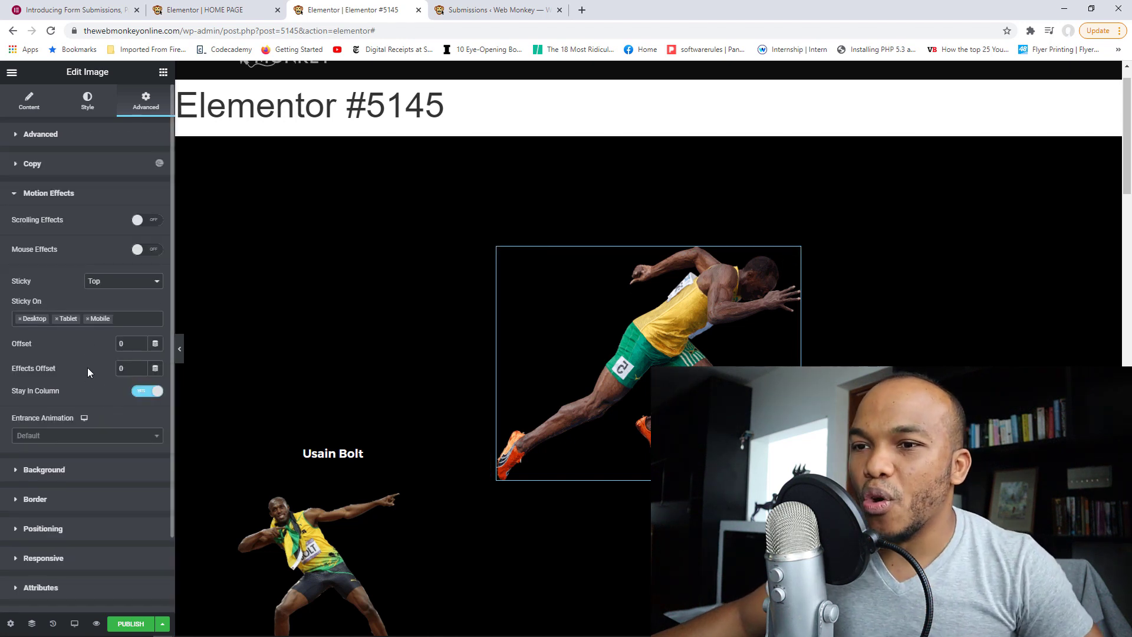
Enable Scrolling Effects on the sprinter image with Horizontal Scroll in the To Right direction at speed 7.6
left_click(152, 221)
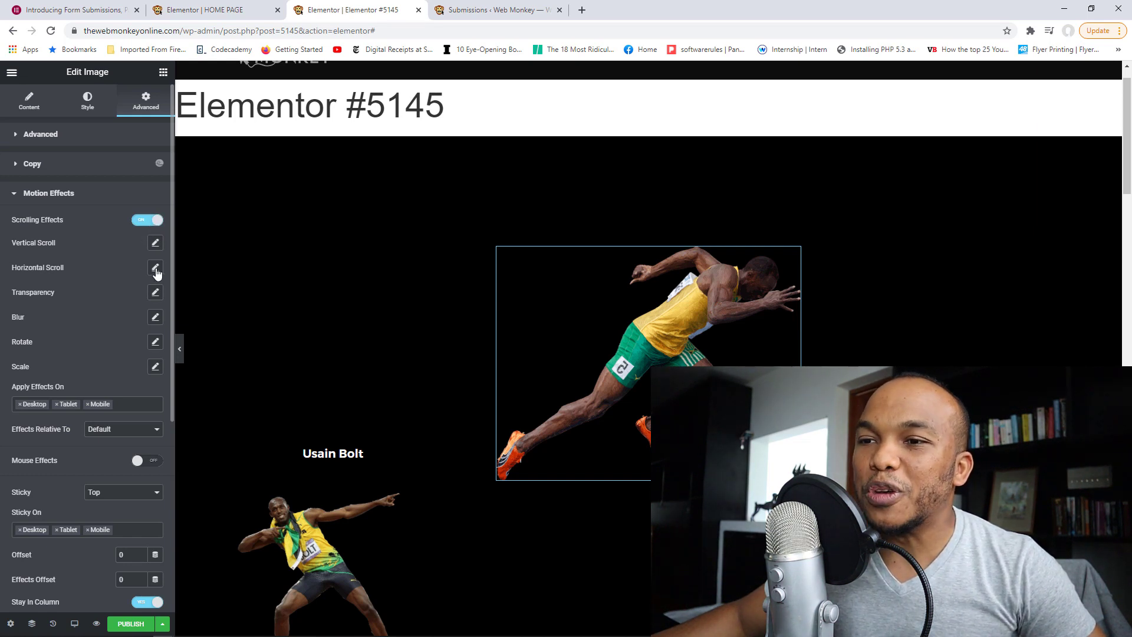
left_click(155, 268)
left_click(118, 300)
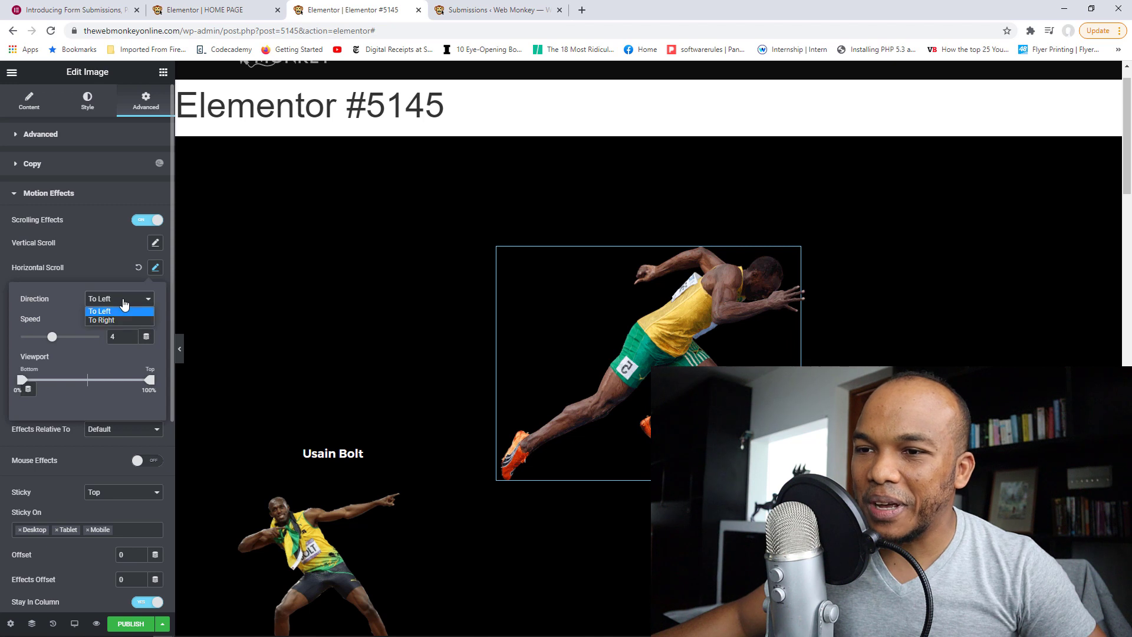
left_click(117, 319)
left_click_drag(52, 345, 81, 345)
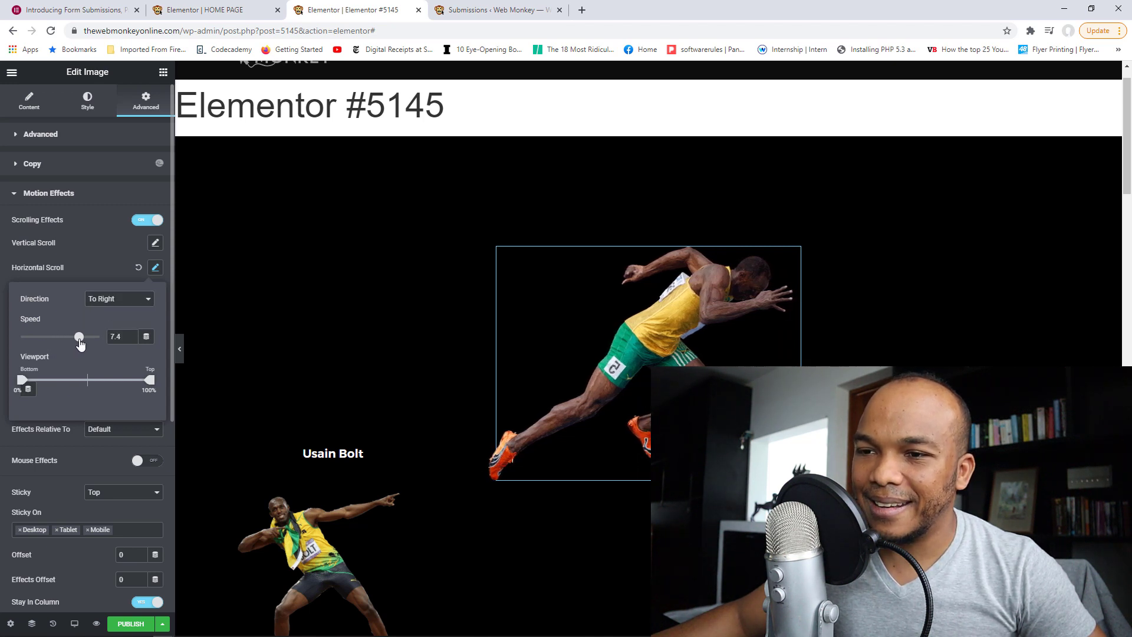
Check the sprinter image's horizontal scroll effect while moving from the page's start down past the side images and back
scroll(1129, 116, "up", 1)
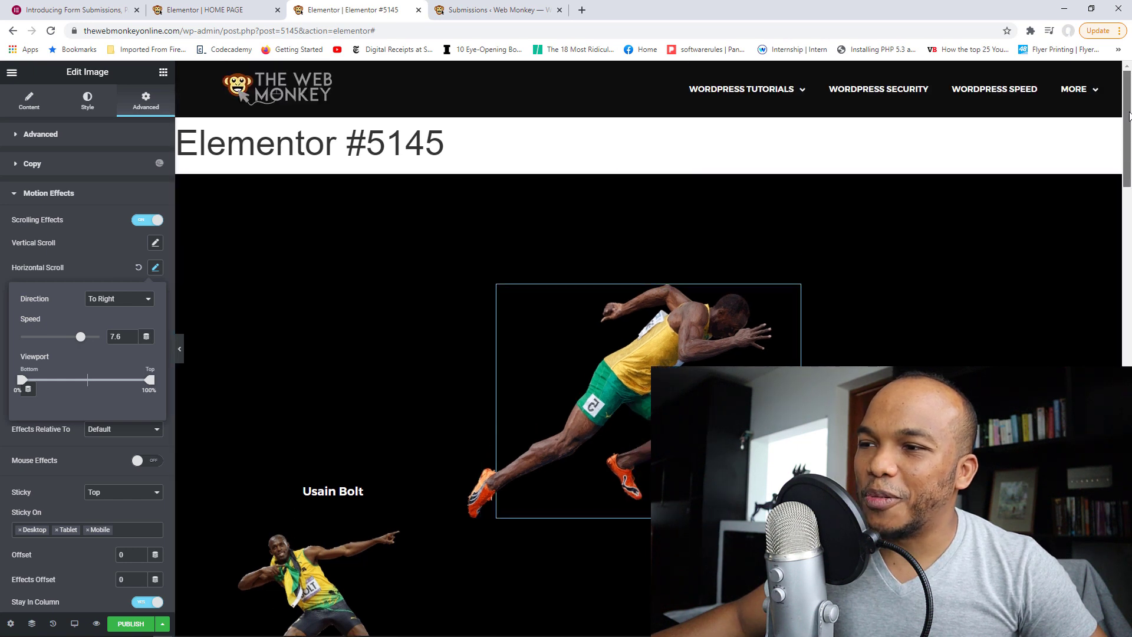
left_click_drag(1128, 130, 1118, 182)
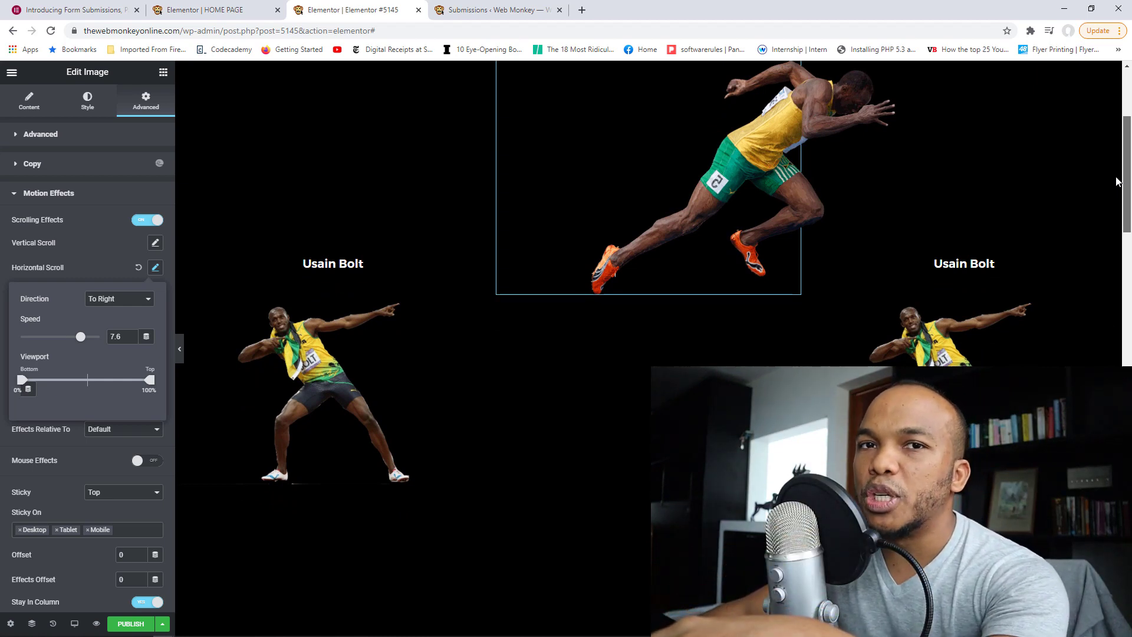
left_click_drag(1116, 182, 1116, 198)
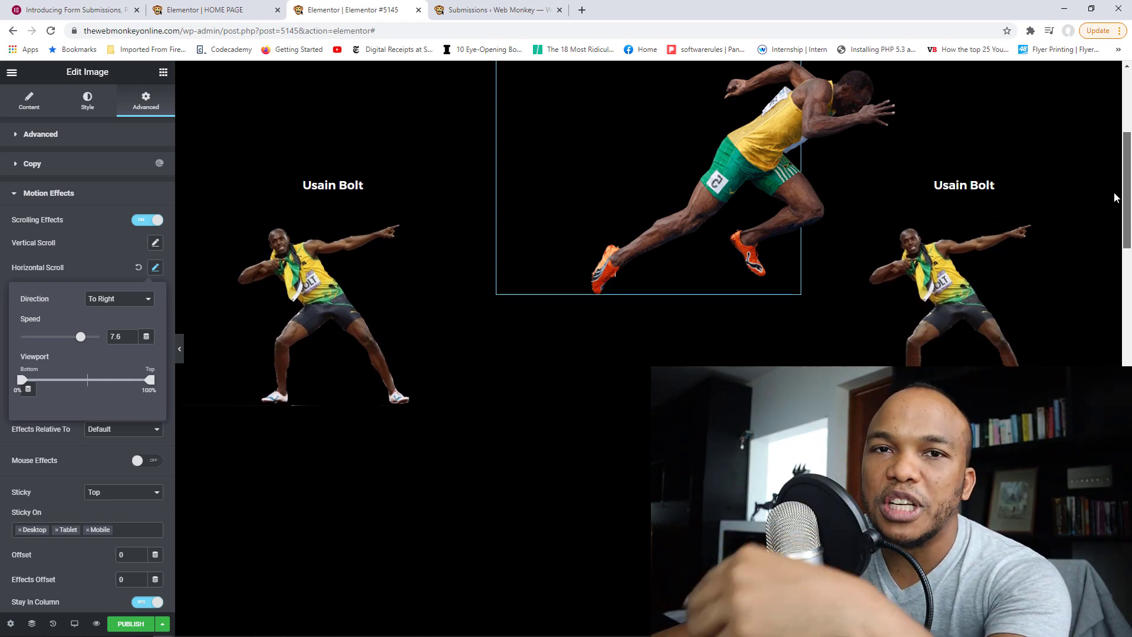
left_click_drag(1117, 198, 1116, 207)
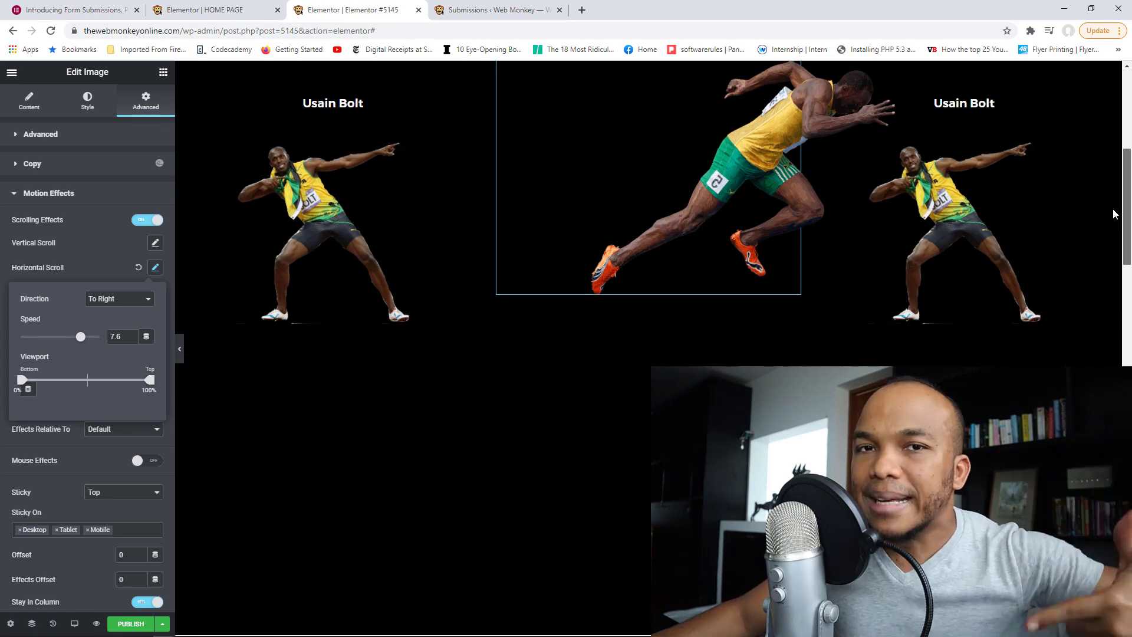
left_click_drag(1115, 206, 1115, 127)
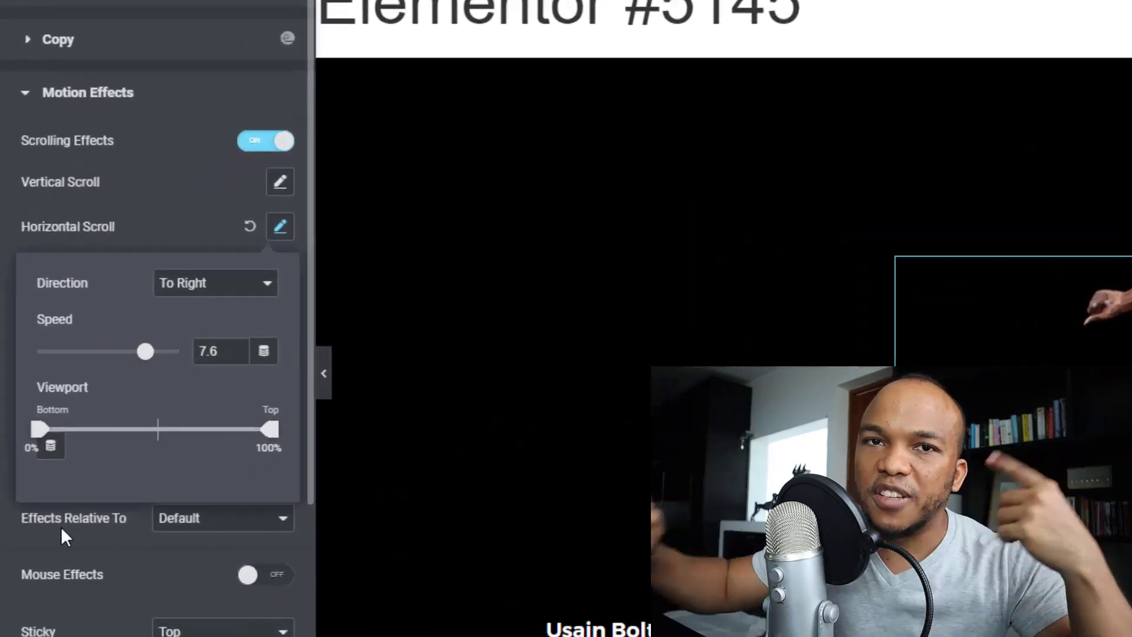
Set the image's Effects Relative To option to Entire Page and check its movement along the page
left_click(200, 525)
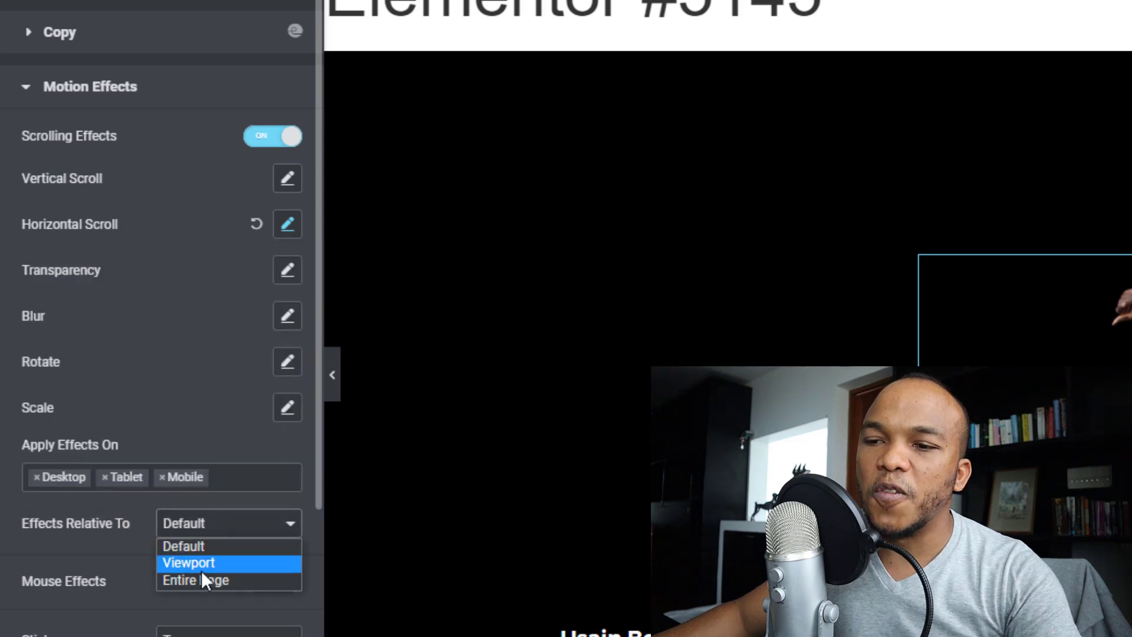
left_click(204, 579)
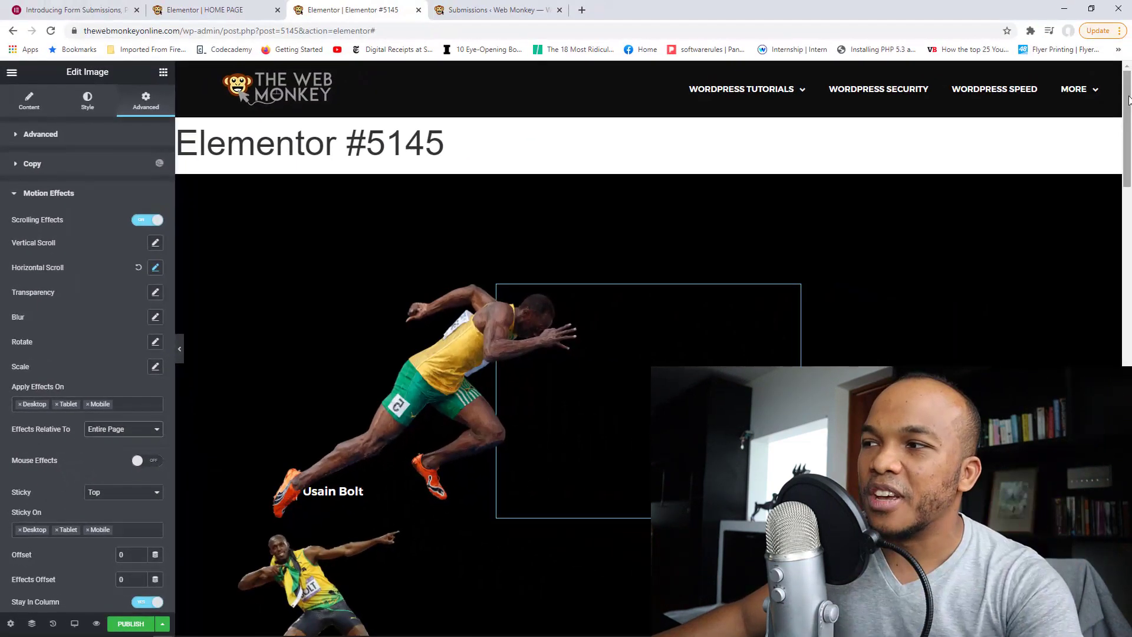
left_click_drag(1128, 101, 1122, 154)
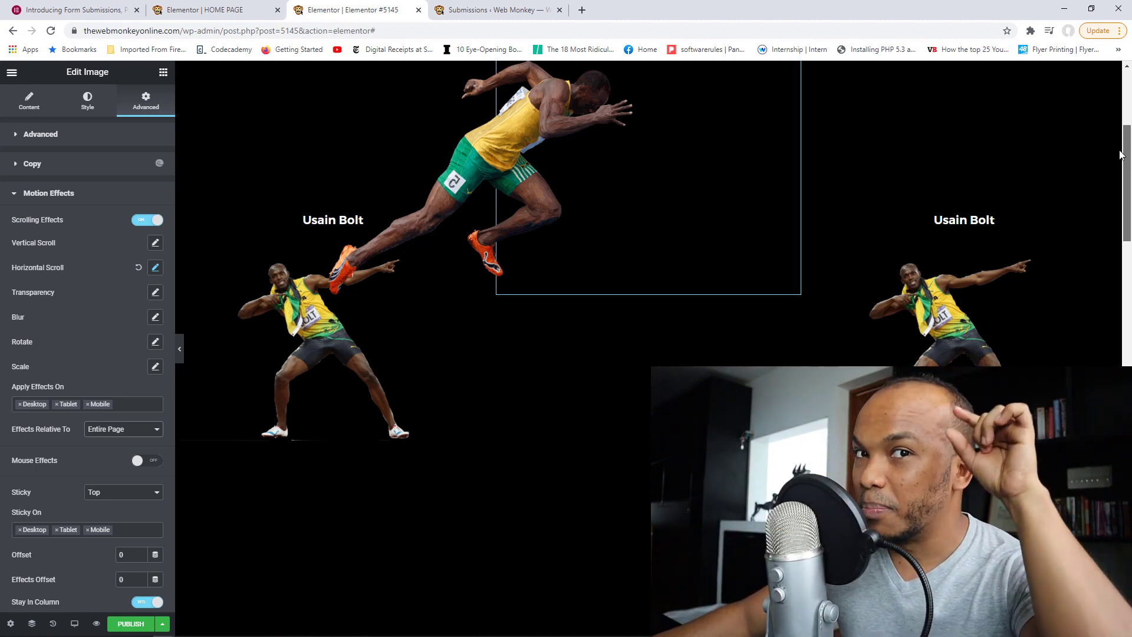
left_click_drag(1120, 151, 1128, 124)
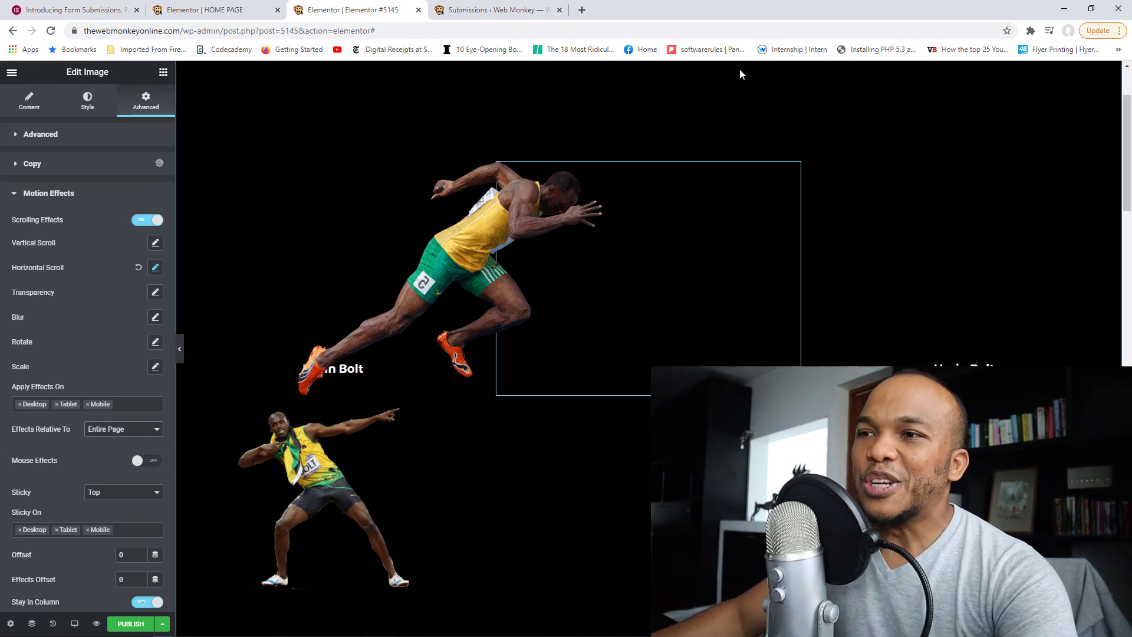
Go back to the Elementor Pro 3.2 announcement article and then to the submission details in WordPress
left_click(60, 4)
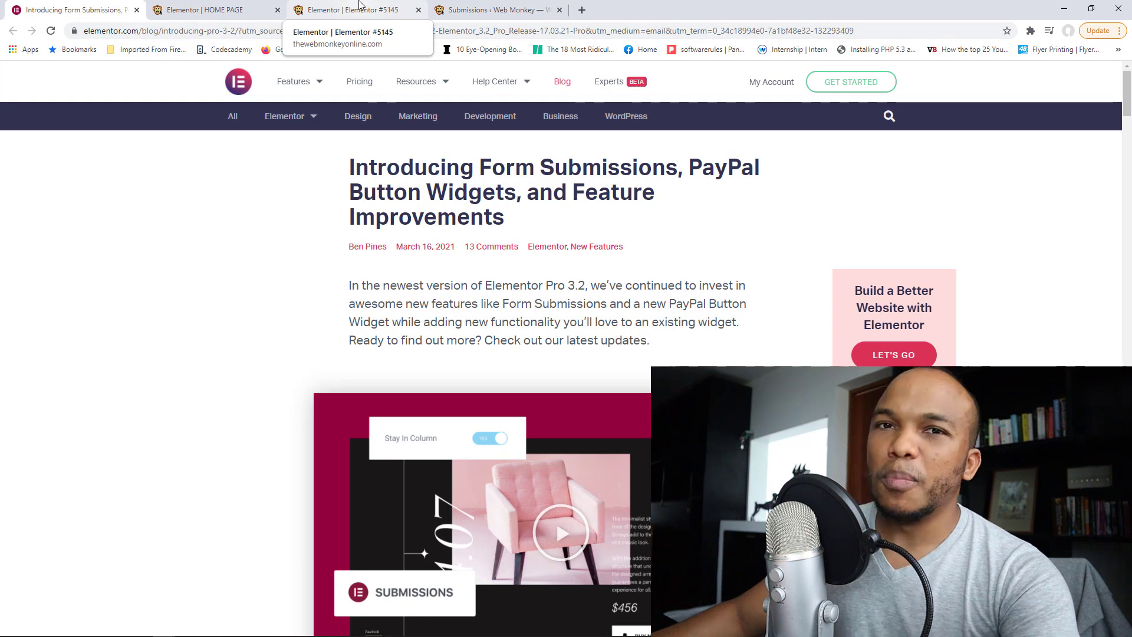
left_click(497, 6)
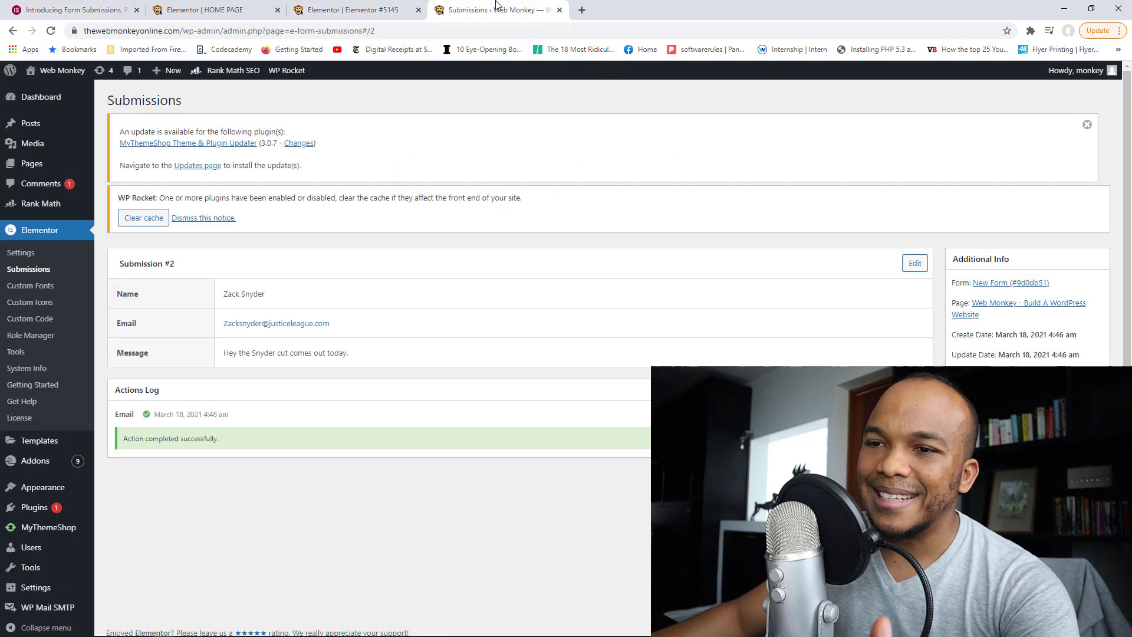